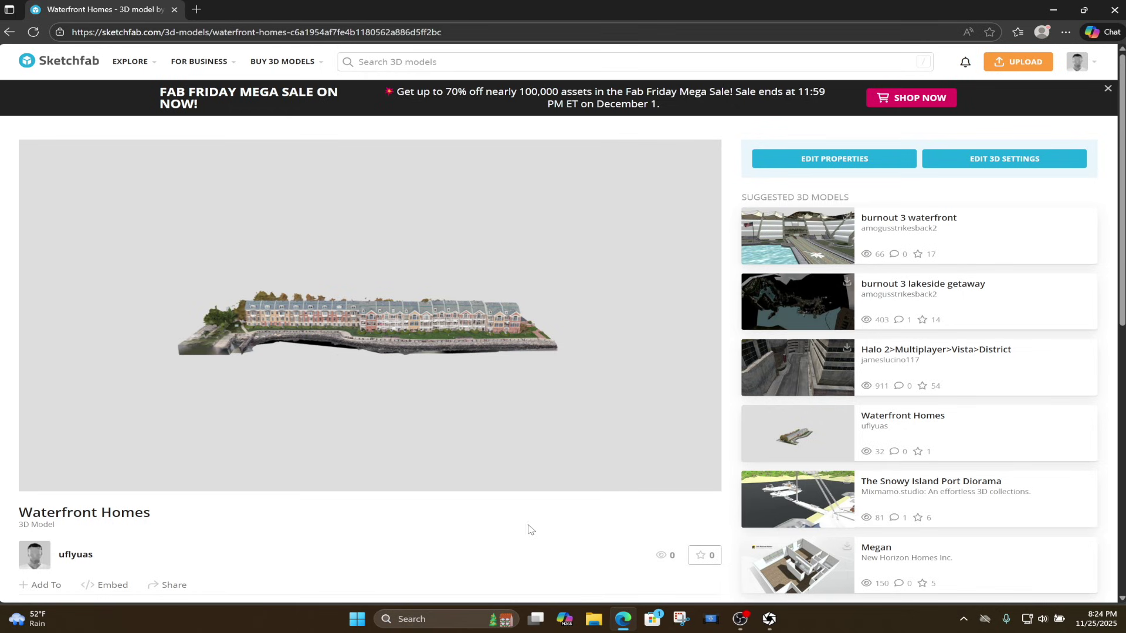
Copy the Waterfront Homes direct share link and confirm it opens the model in a new tab.
drag(422, 345, 253, 333)
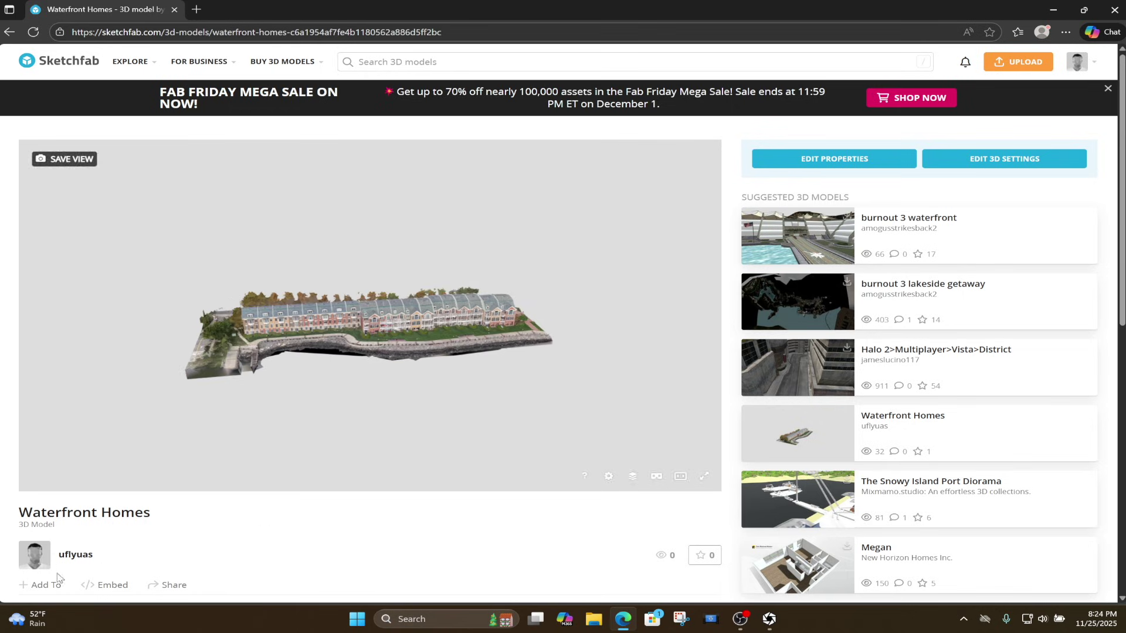
click(171, 586)
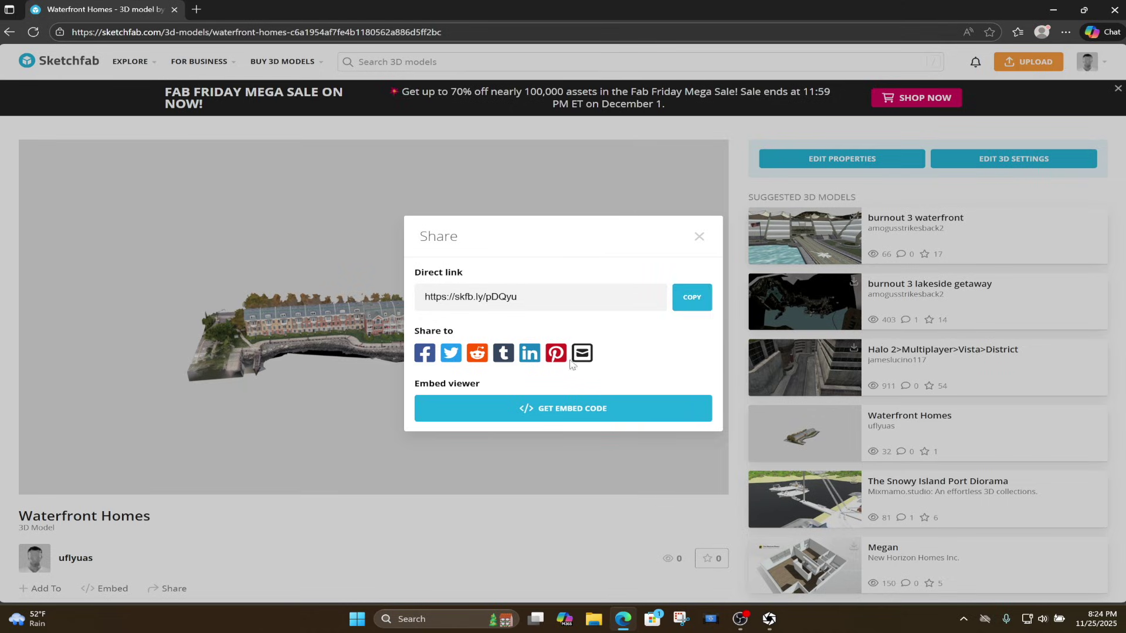
click(196, 10)
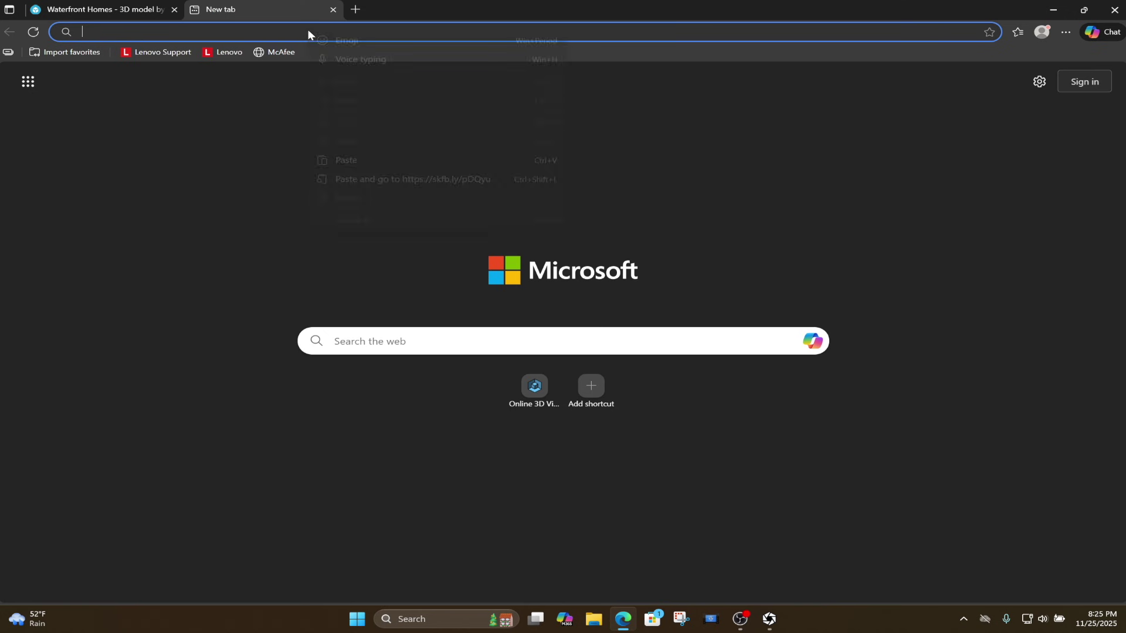
text(https://skfb.ly/pDQyu)
key(Return)
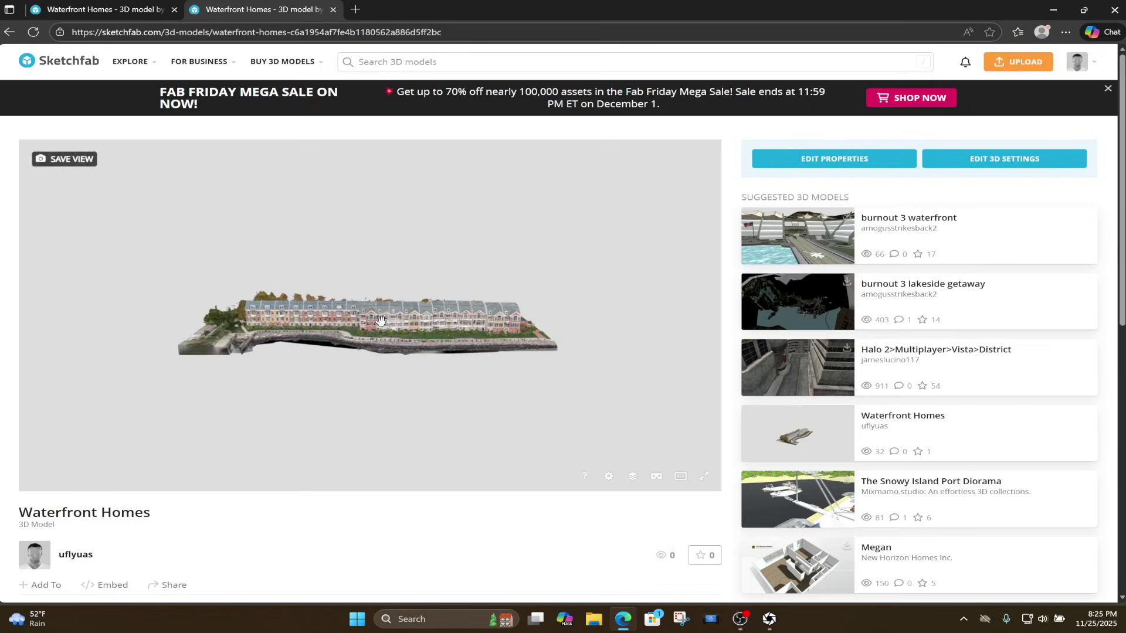
drag(461, 420, 388, 350)
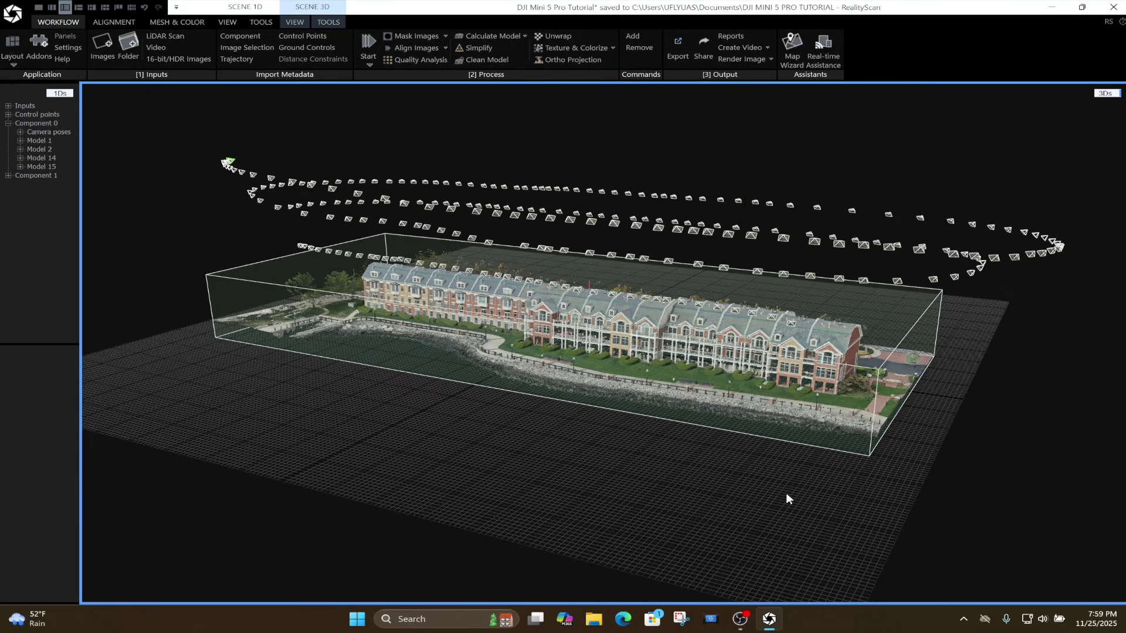
Bring up Publish and Share Your Creation via Share in the Workflow Output group.
click(702, 57)
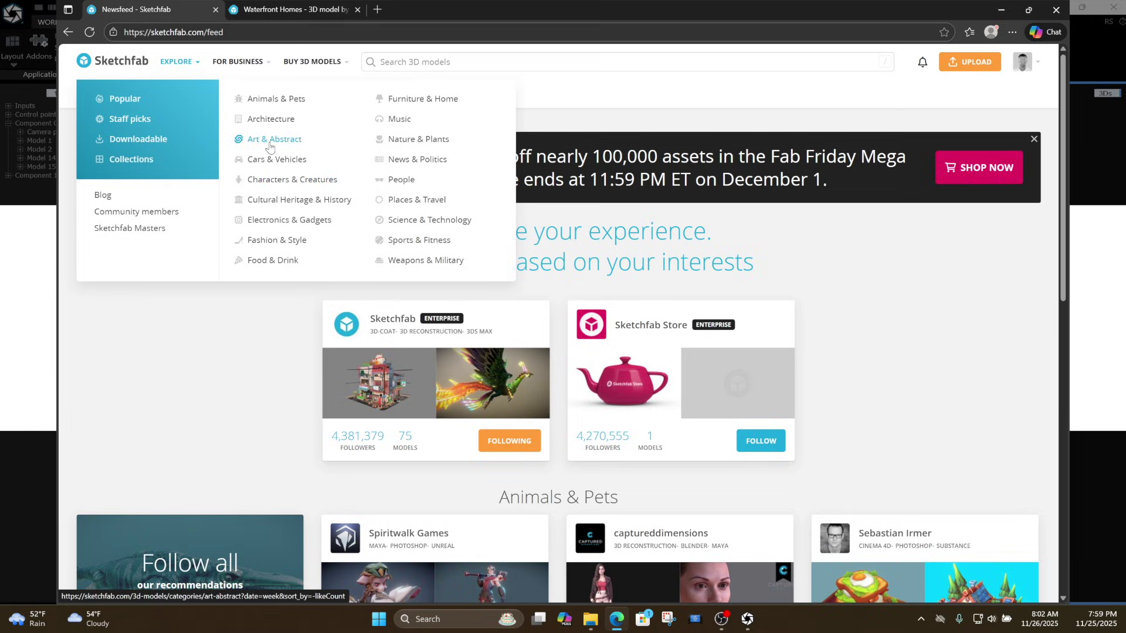
Cycle the model's Download setting through Store and Free, leaving it on No.
click(312, 61)
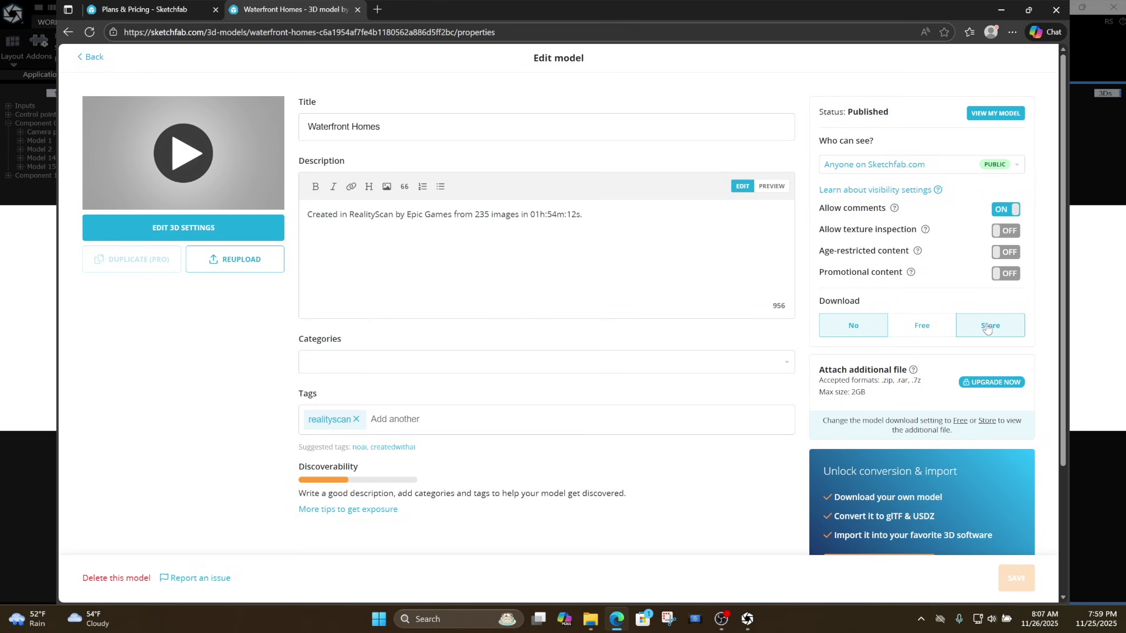
click(988, 327)
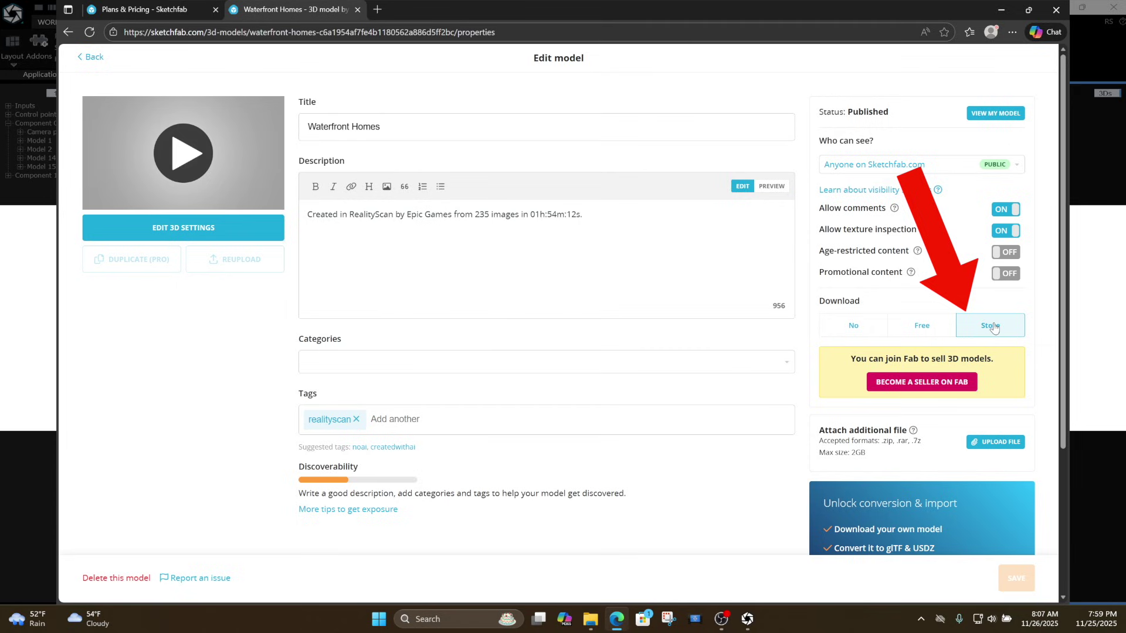
click(924, 329)
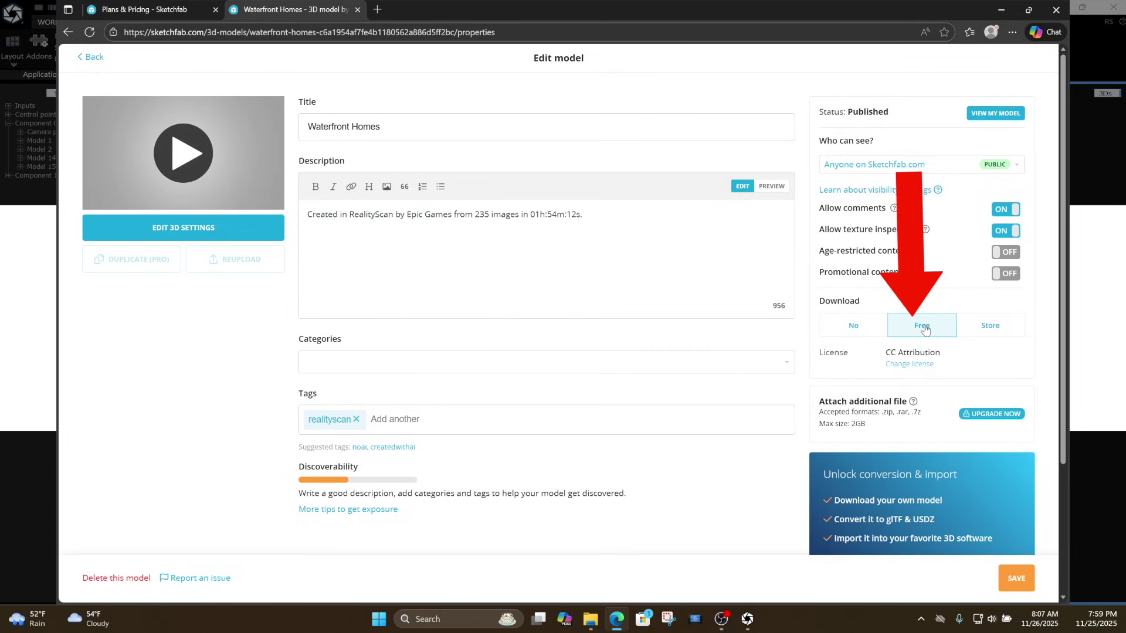
click(836, 334)
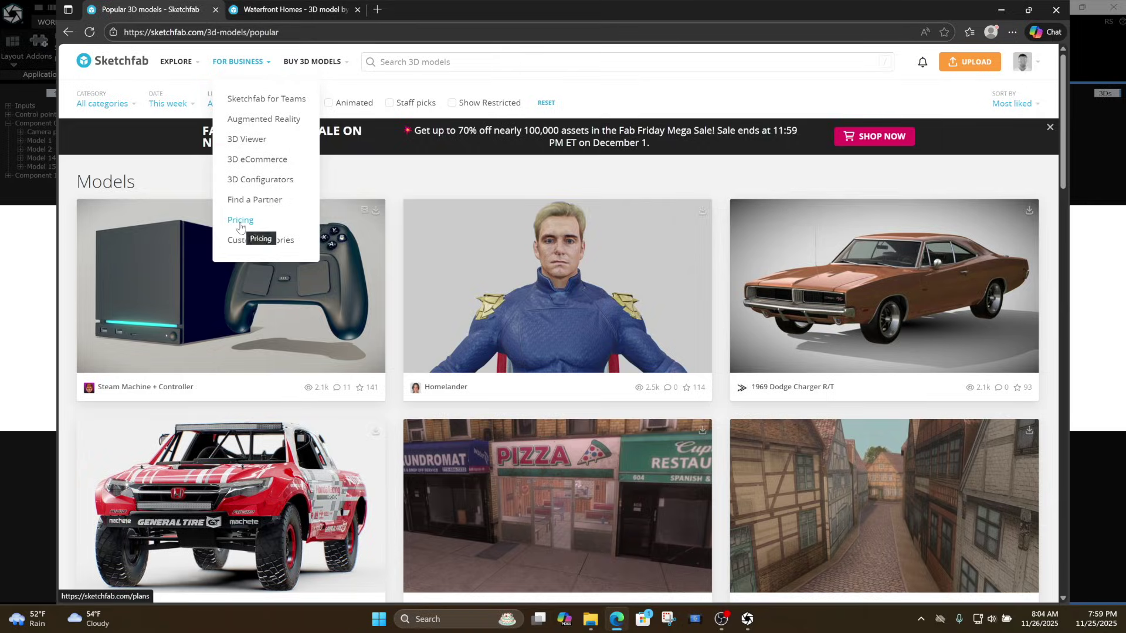
On the Pricing page's Compare Features table, highlight Uploads / month and Basic's value 10.
click(240, 223)
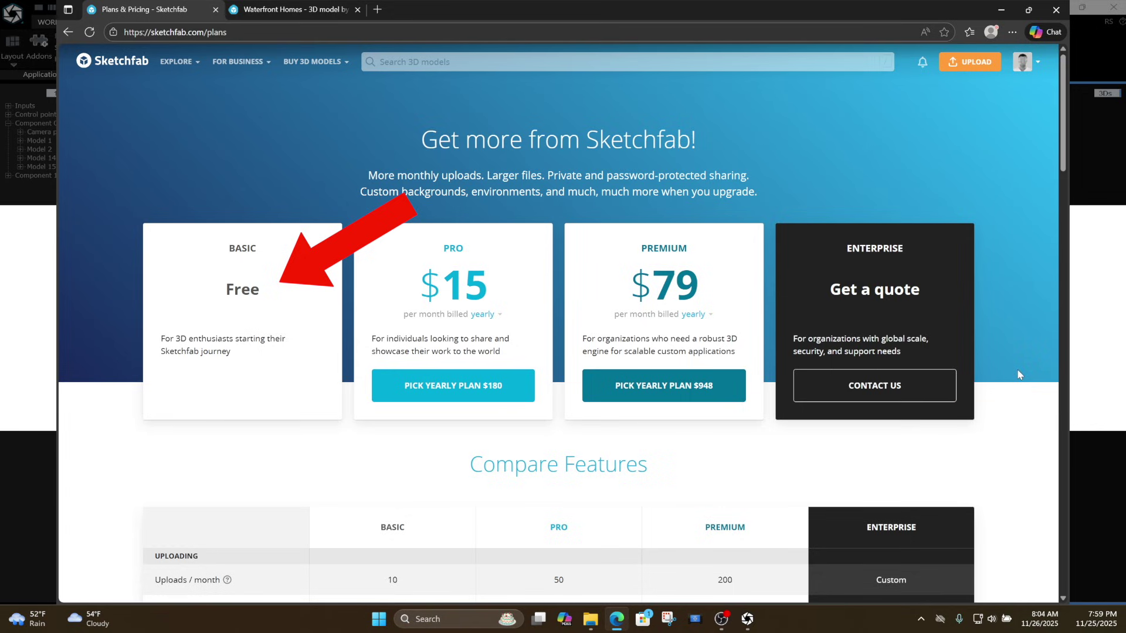
scroll(282, 369, down, 4)
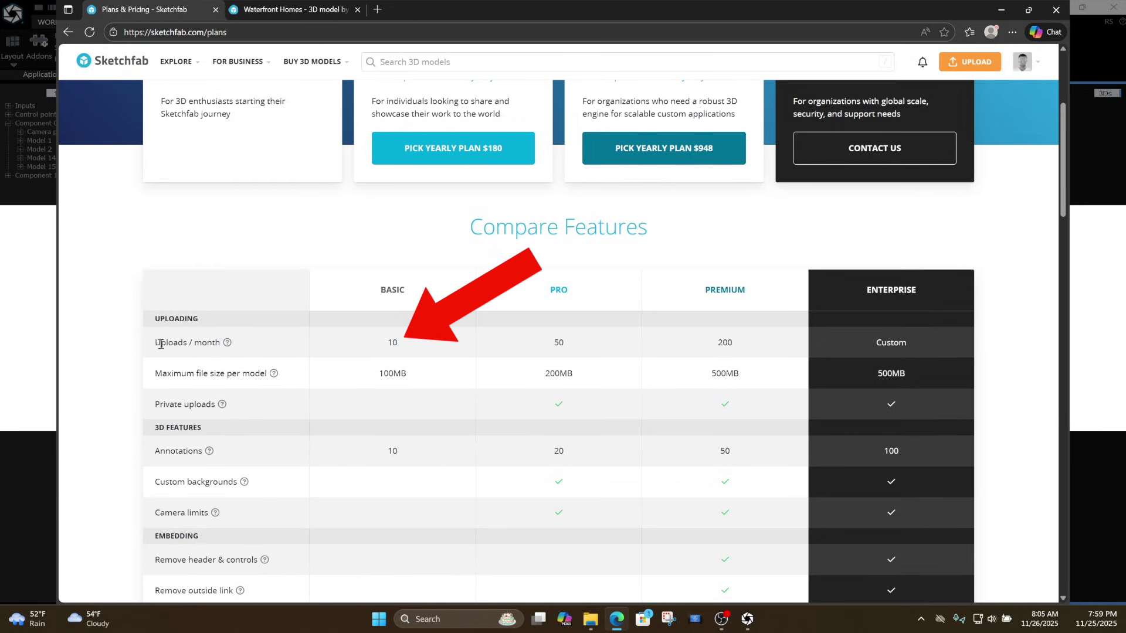
drag(161, 343, 230, 351)
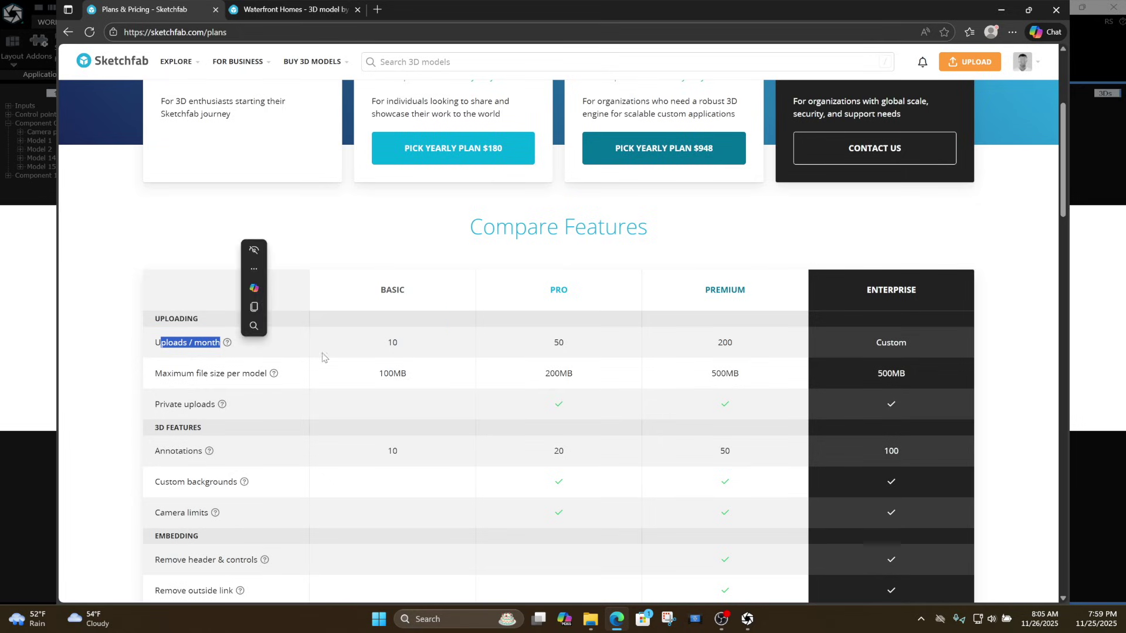
double_click(392, 346)
click(227, 344)
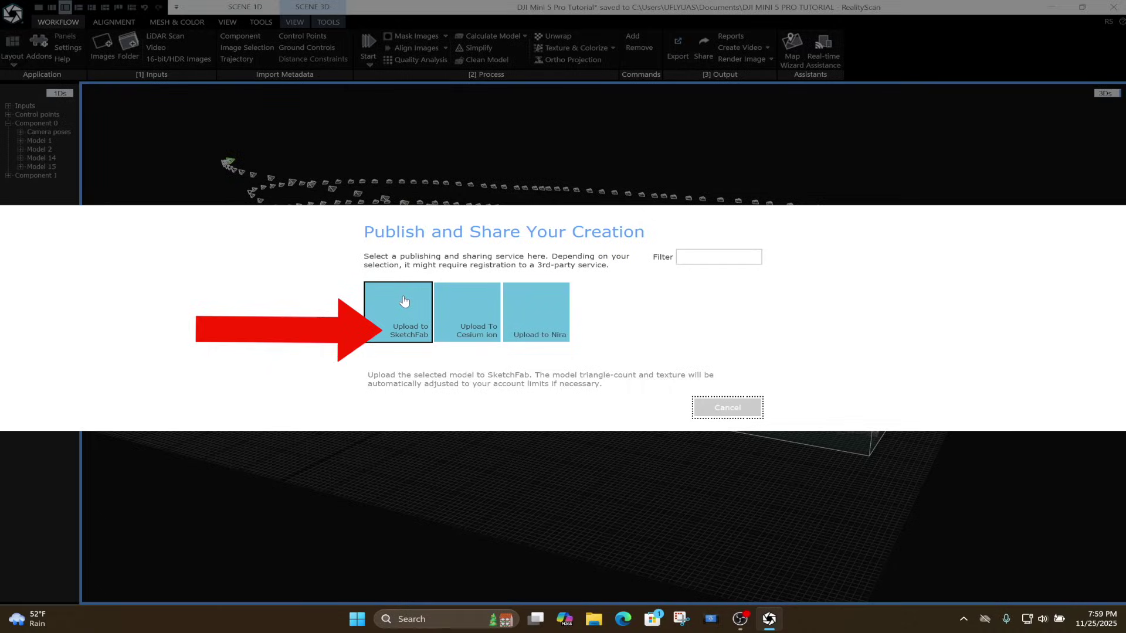
Choose the Upload to SketchFab service, bringing up Sketchfab's login page.
click(404, 302)
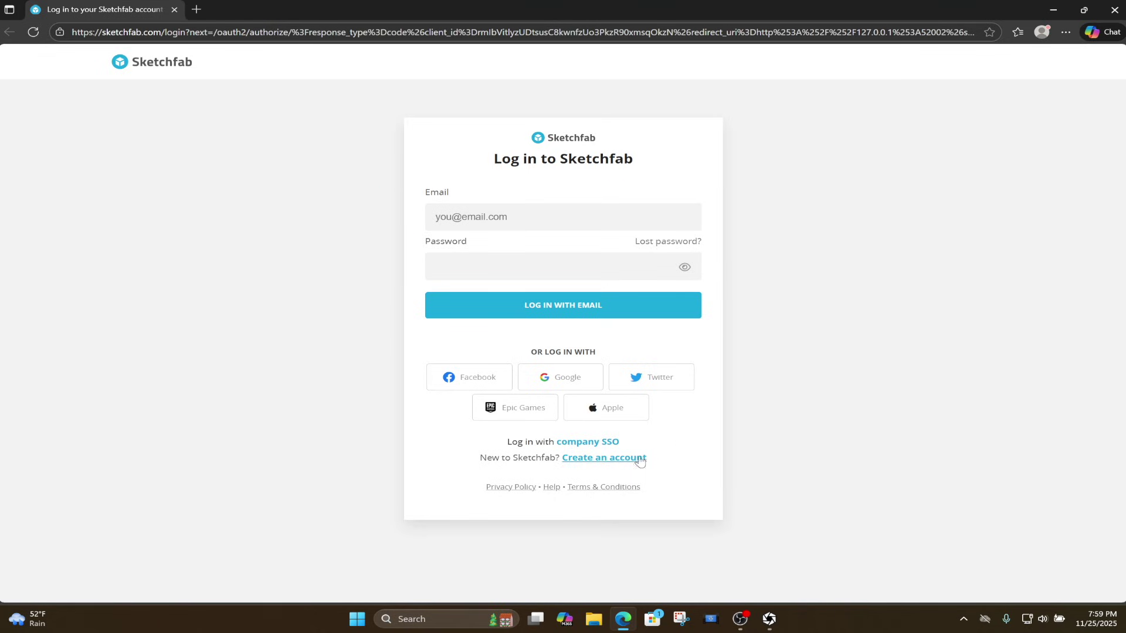
Sign in to Sketchfab with the account e-mail and password.
click(593, 458)
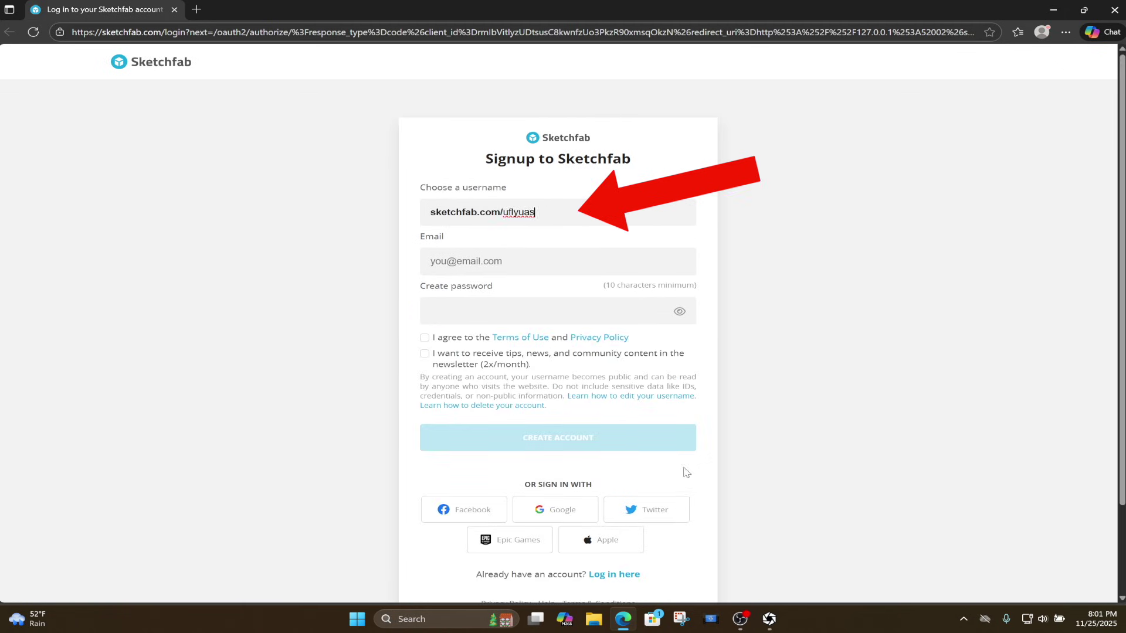
scroll(686, 472, down, 2)
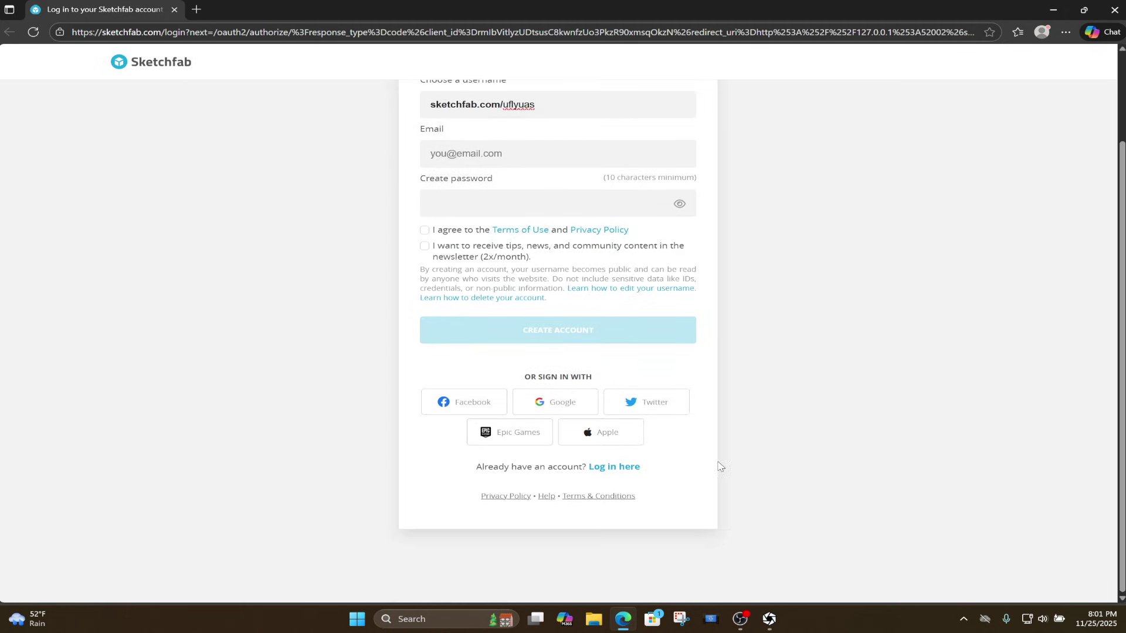
click(607, 469)
key(BackSpace)
key(BackSpace)
key(BackSpace)
key(BackSpace)
key(BackSpace)
key(BackSpace)
key(BackSpace)
key(BackSpace)
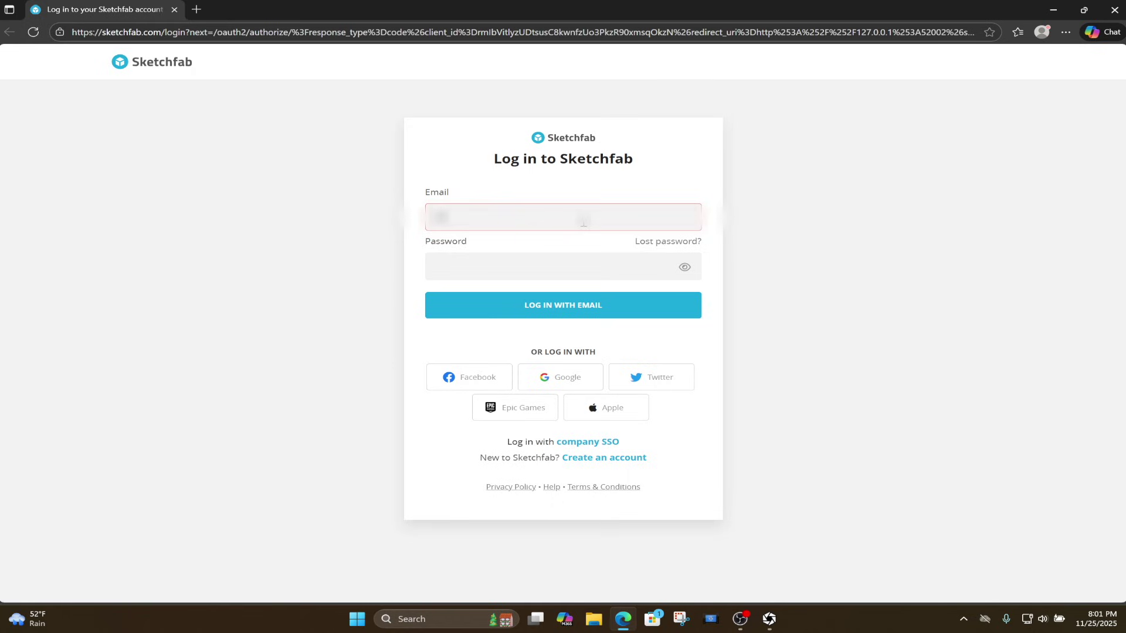
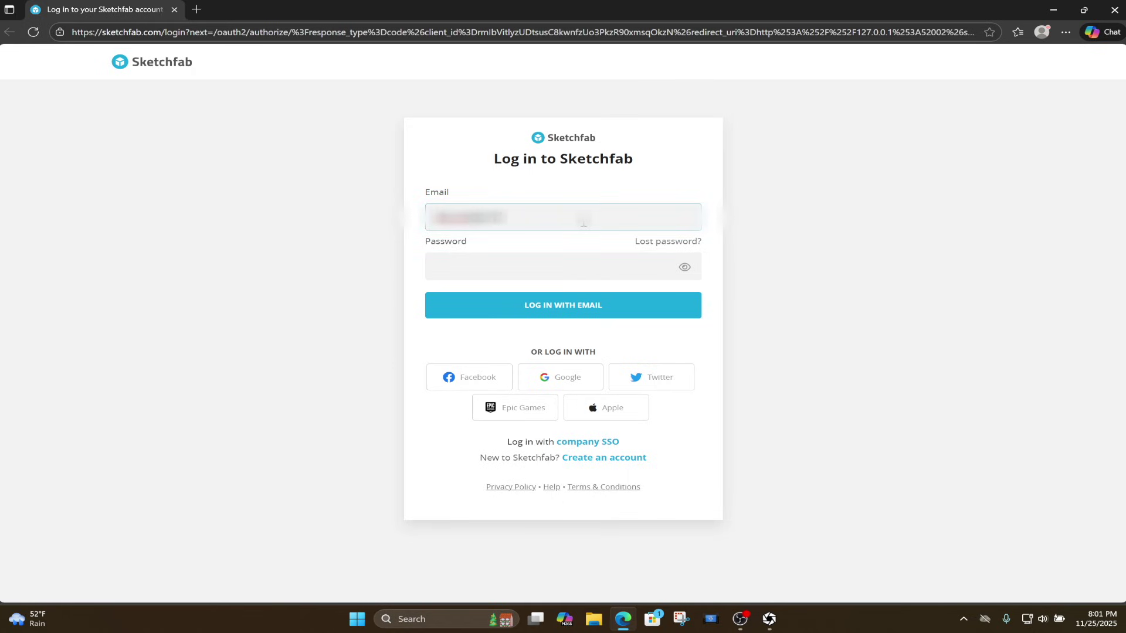
click(511, 271)
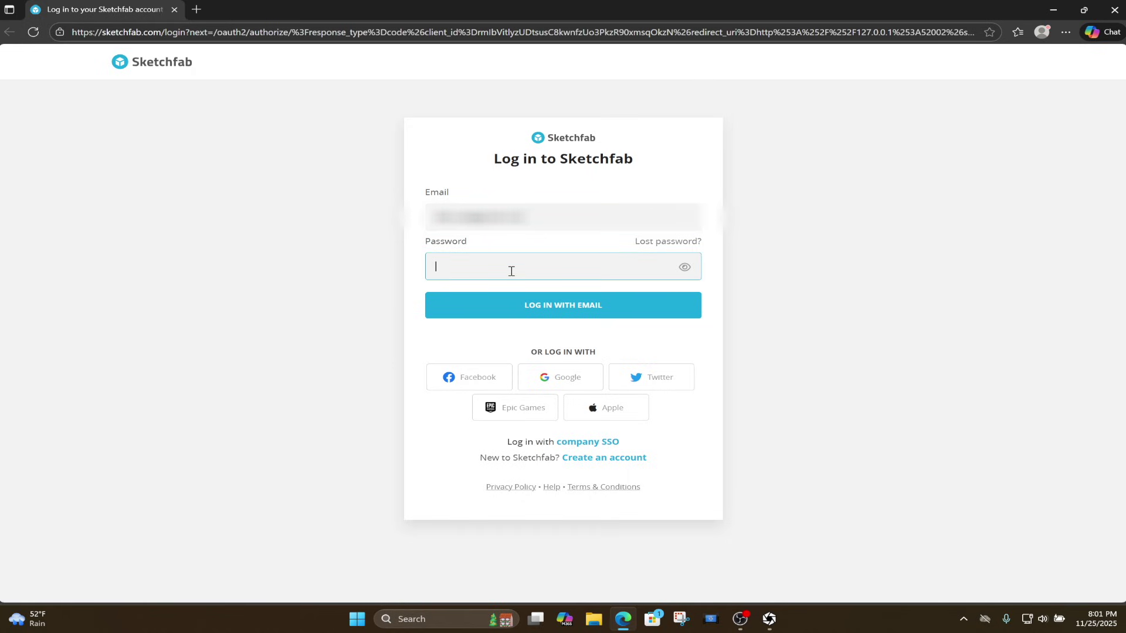
key(ctrl+v)
text(****)
click(567, 306)
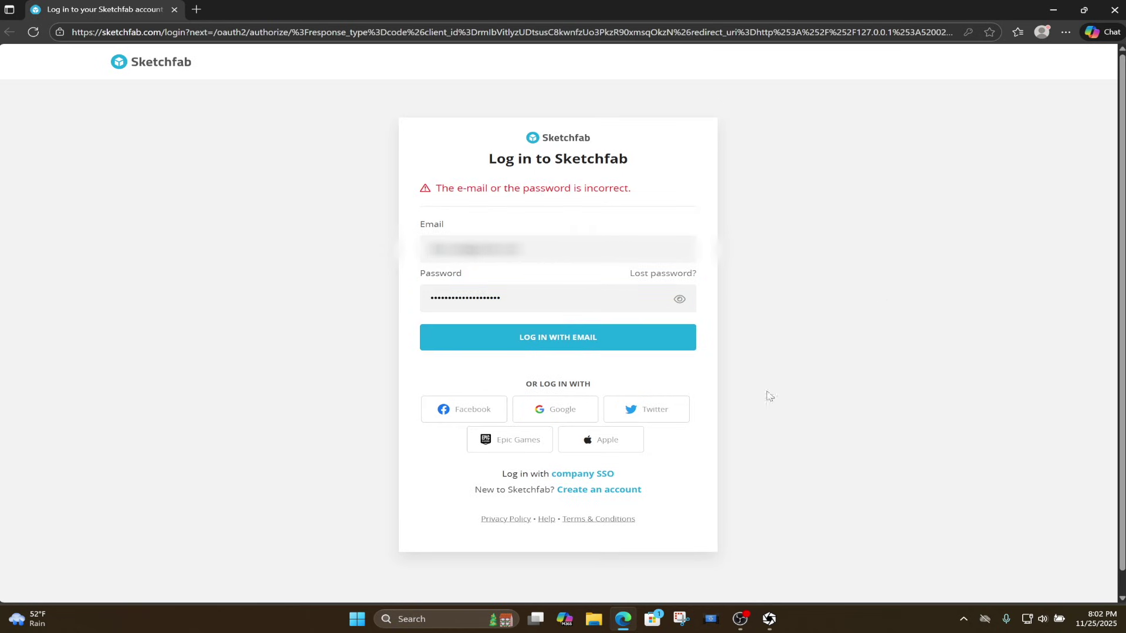
Log in with Google, accept RealityScan's access request, and close the browser.
click(560, 411)
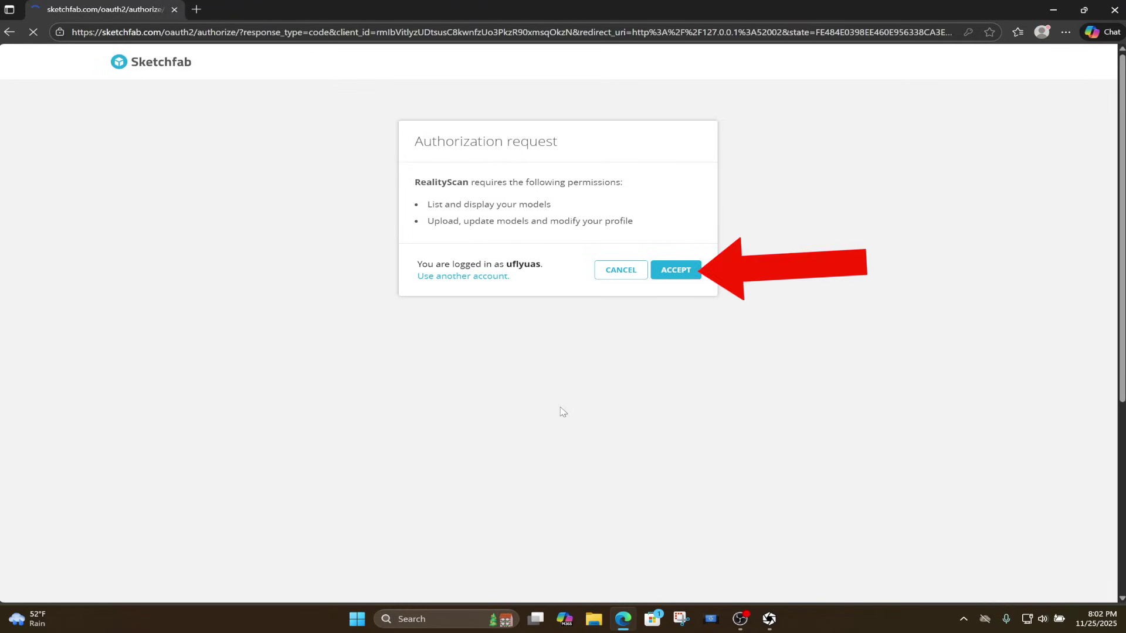
click(679, 272)
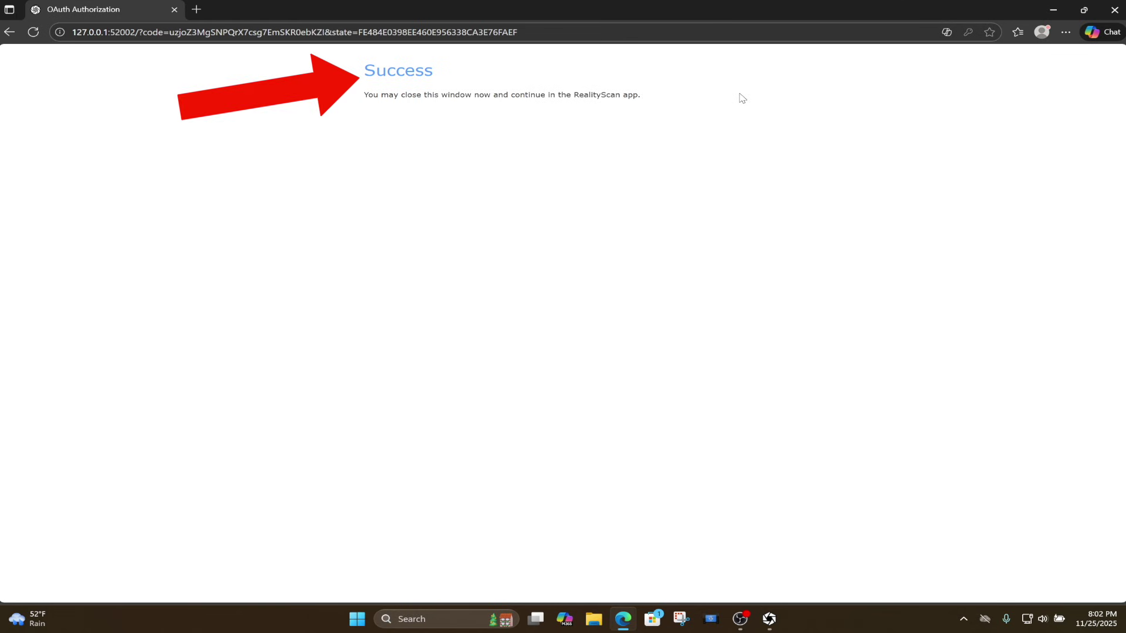
click(1114, 10)
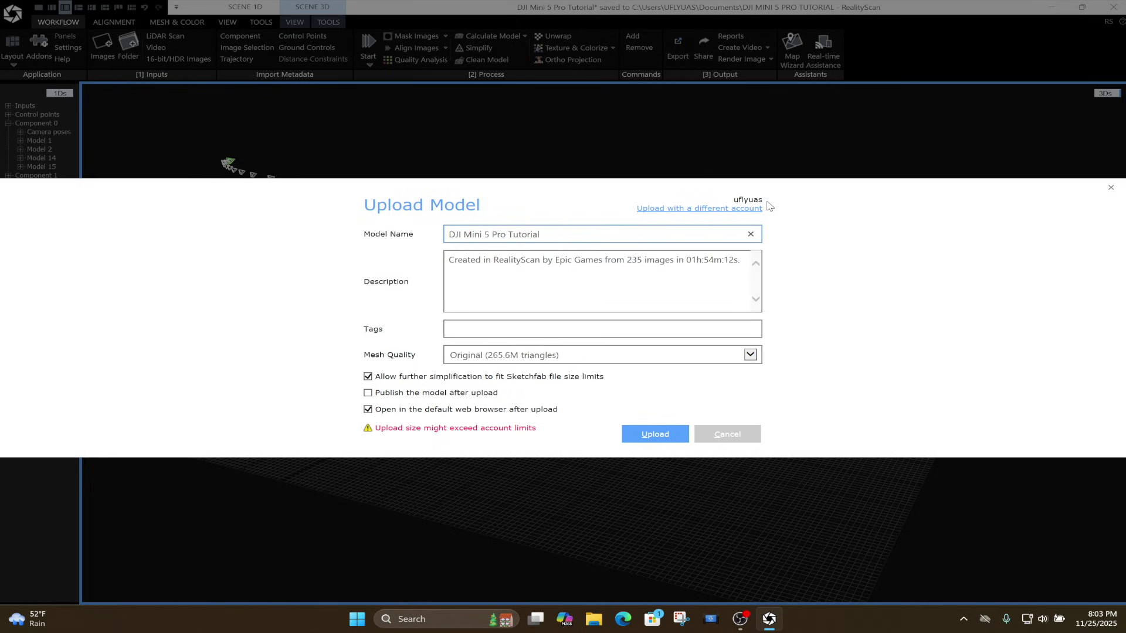
Name the upload Waterfront Homes and keep Original (265.6M triangles) as Mesh Quality.
click(752, 356)
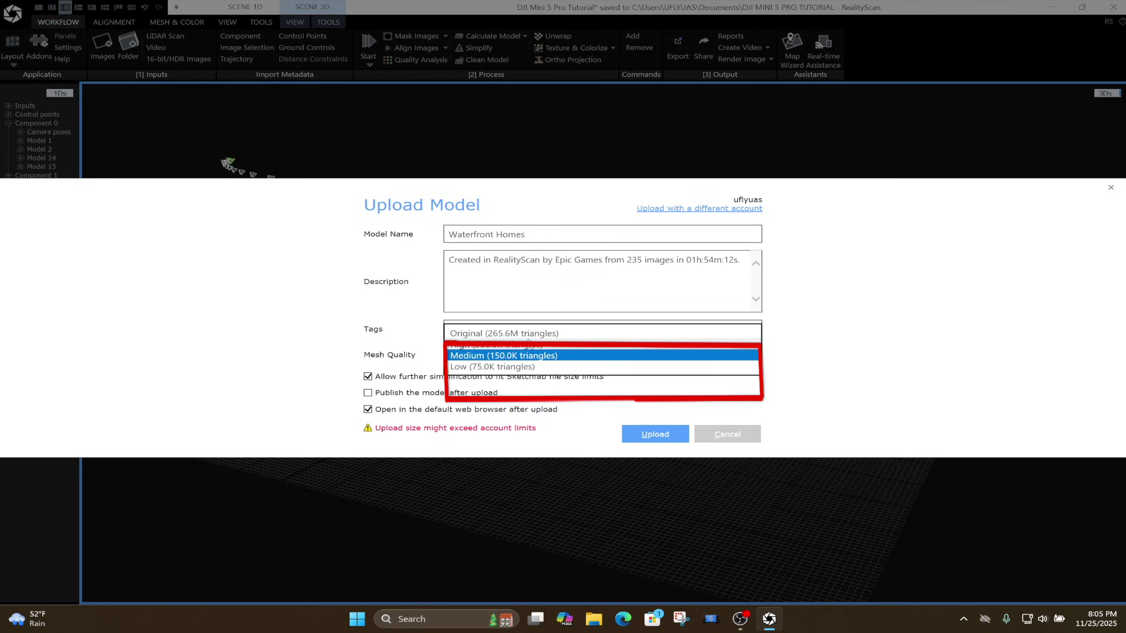
click(523, 328)
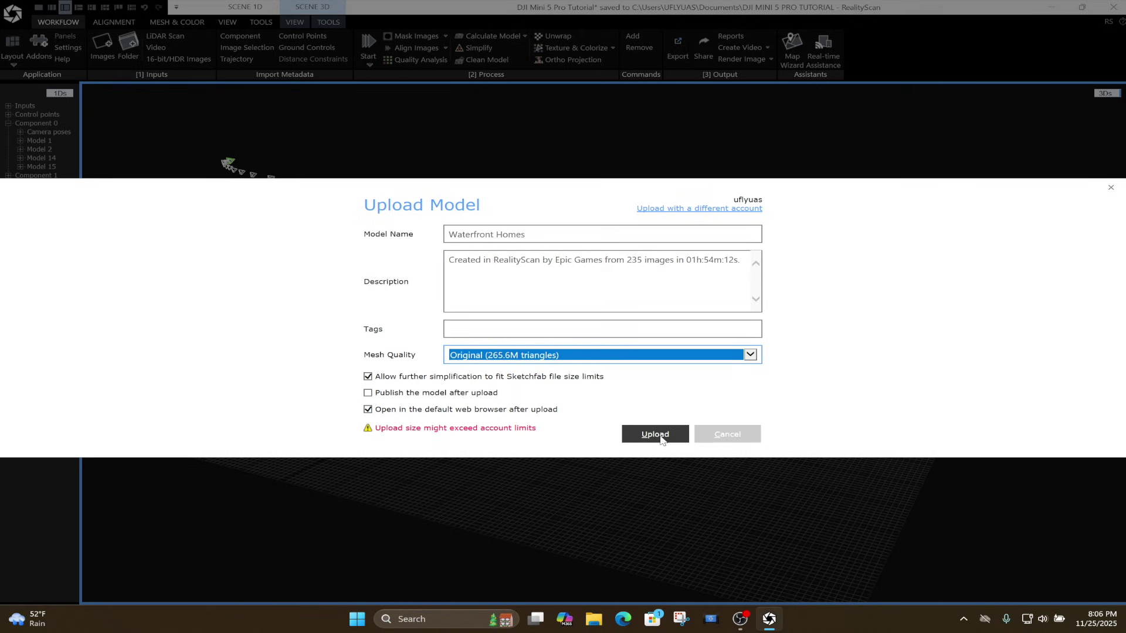
Upload Waterfront Homes and wait for its Sketchfab Draft page to open.
click(661, 437)
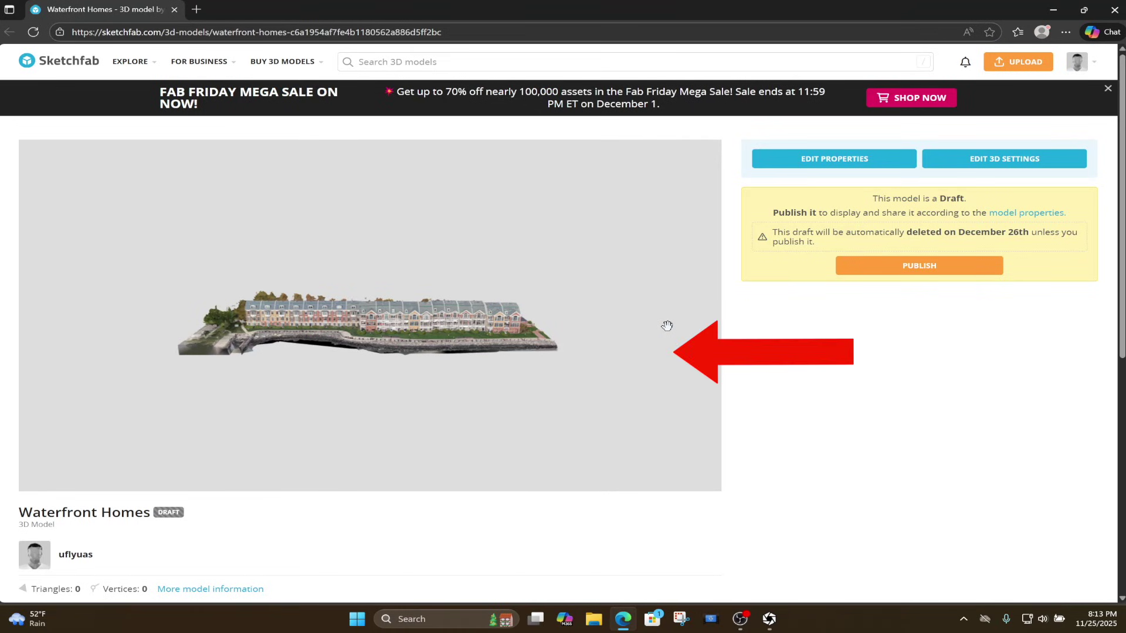
Orbit the draft model, check the viewer's navigation settings, and open Model Inspector.
mouse_move(427, 343)
mouse_move(365, 330)
mouse_down()
mouse_move(375, 327)
mouse_move(343, 315)
mouse_move(65, 319)
mouse_move(394, 358)
mouse_move(363, 360)
mouse_move(309, 358)
mouse_move(389, 335)
mouse_move(387, 359)
mouse_up()
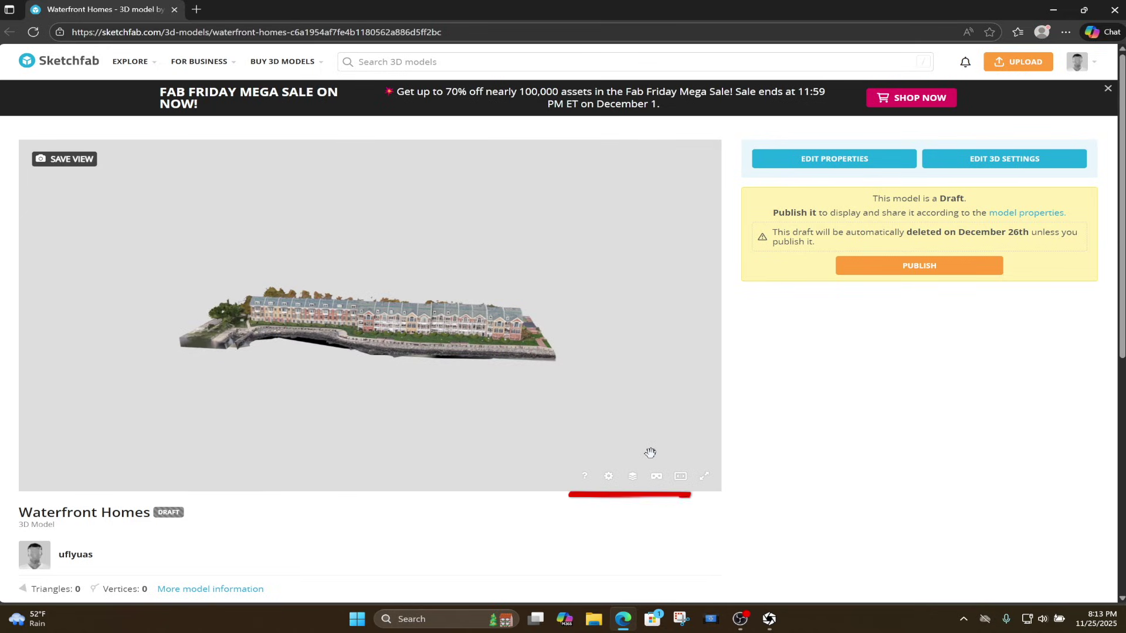
mouse_move(649, 409)
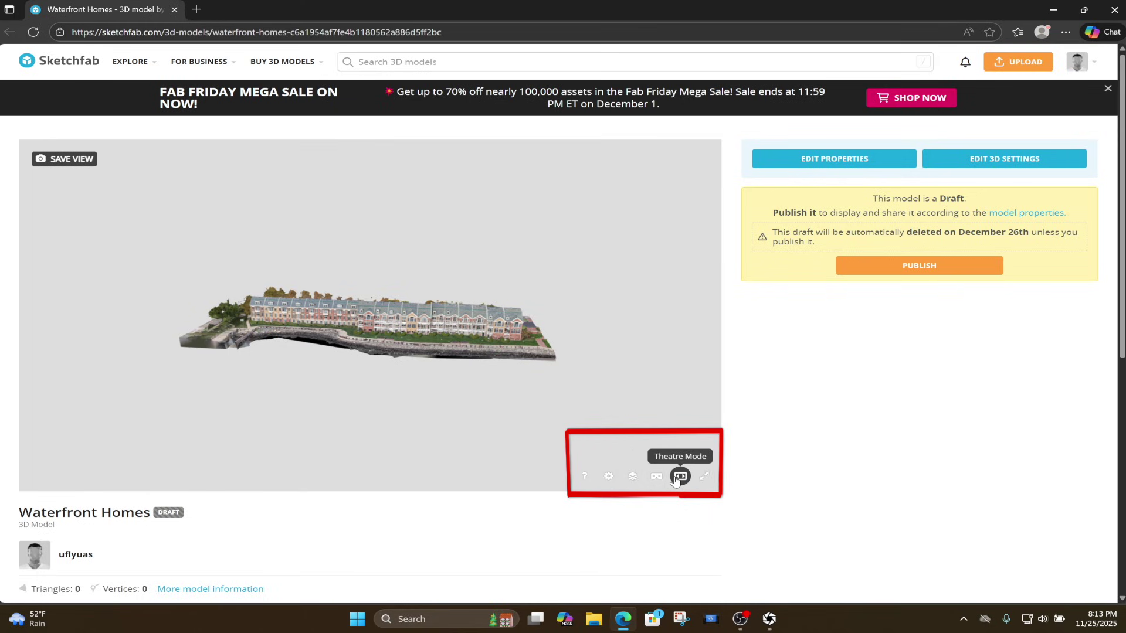
click(608, 476)
click(528, 449)
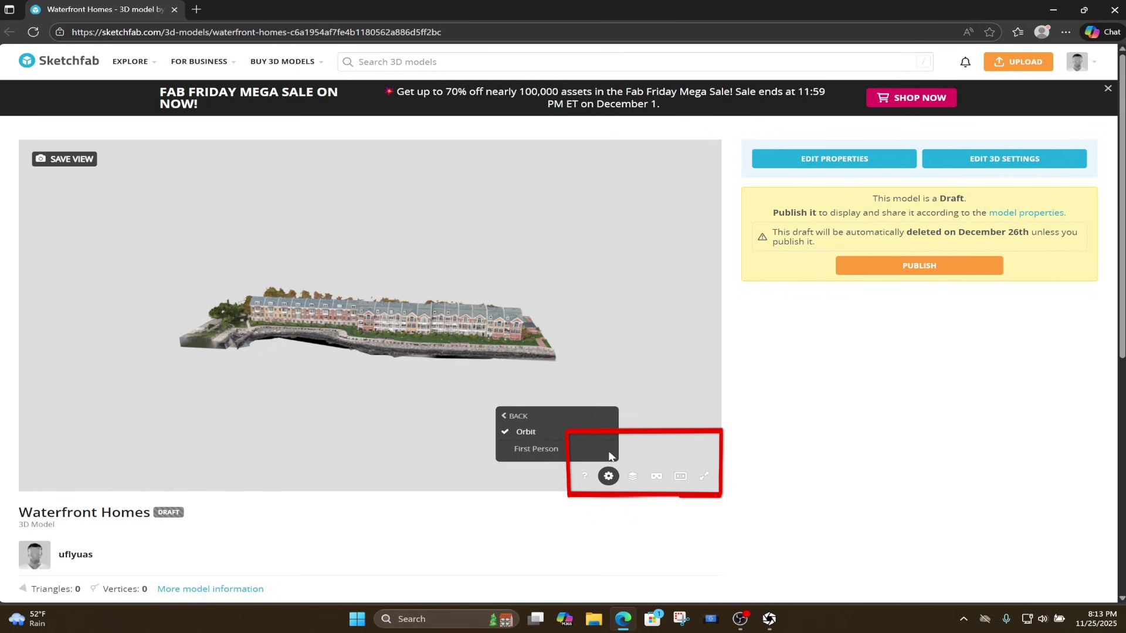
click(507, 421)
key(i)
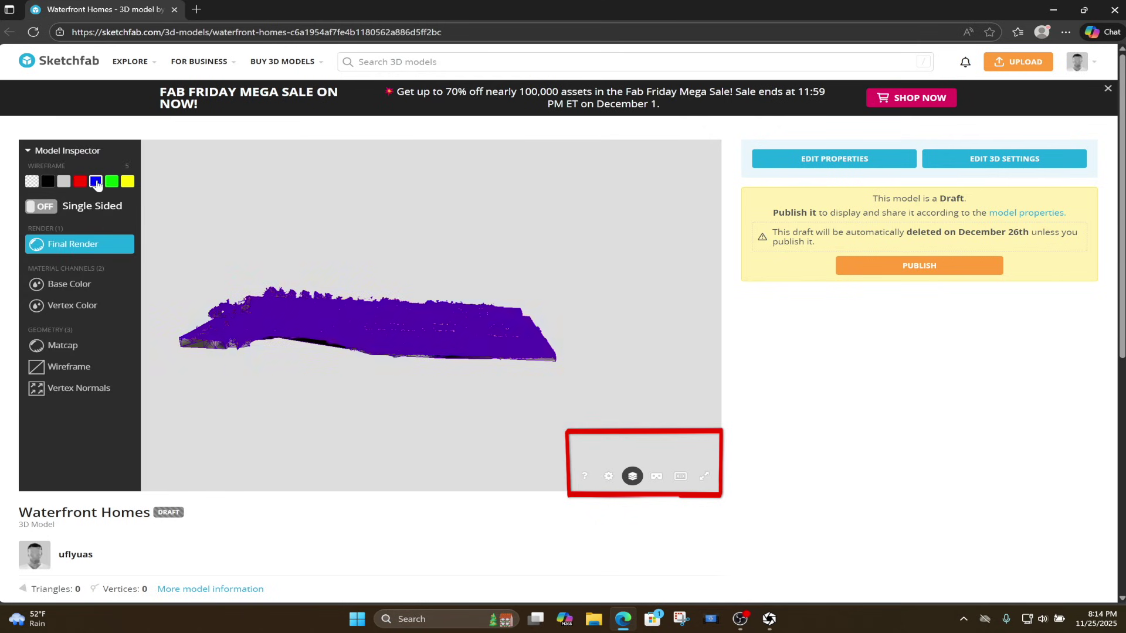
Turn on Single Sided and preview the Base Color, Vertex Color and Matcap views.
click(42, 207)
drag(307, 276, 292, 318)
click(69, 284)
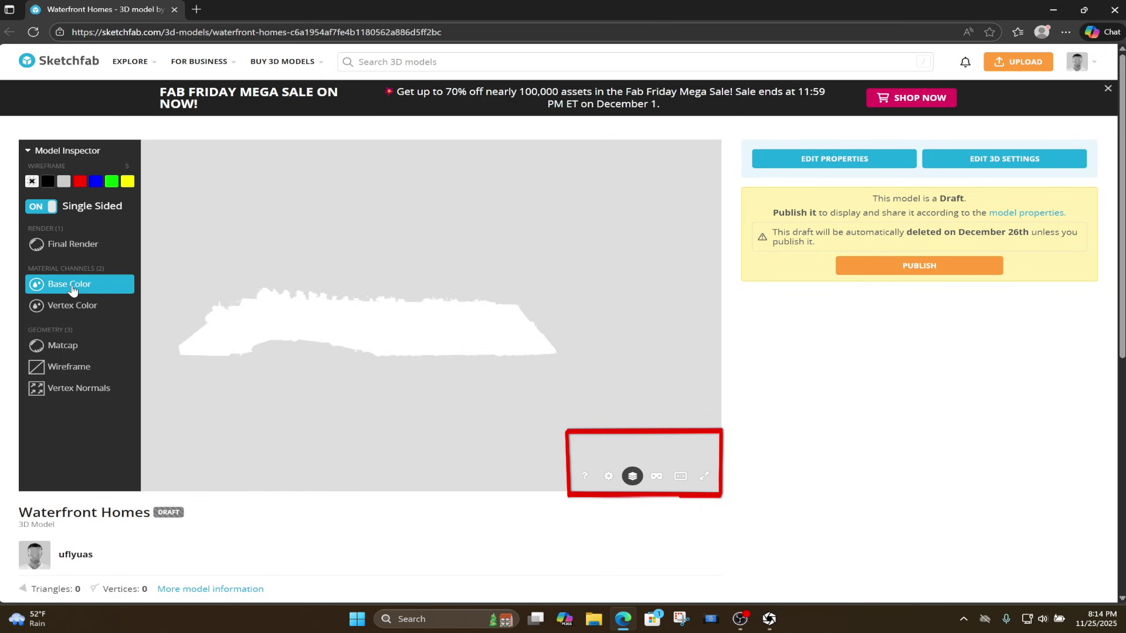
click(71, 305)
click(69, 345)
drag(337, 382, 194, 358)
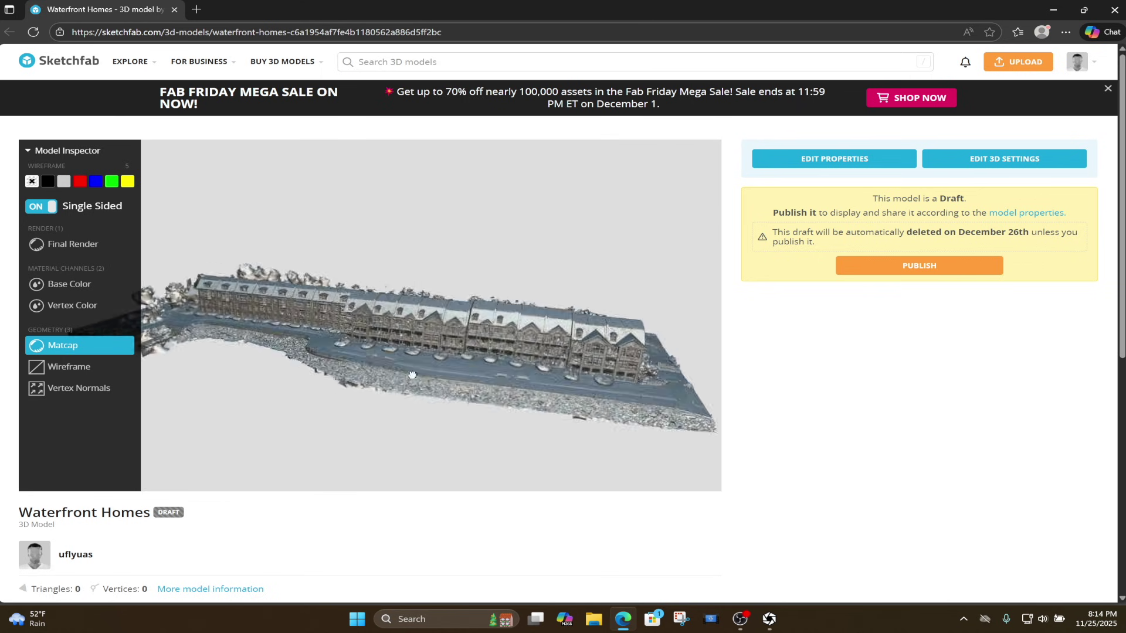
Preview Wireframe and Vertex Normals, then return to Final Render at an oblique overview.
click(70, 366)
scroll(420, 364, up, 5)
drag(420, 365, 421, 394)
click(78, 387)
scroll(421, 394, down, 5)
click(63, 344)
click(65, 244)
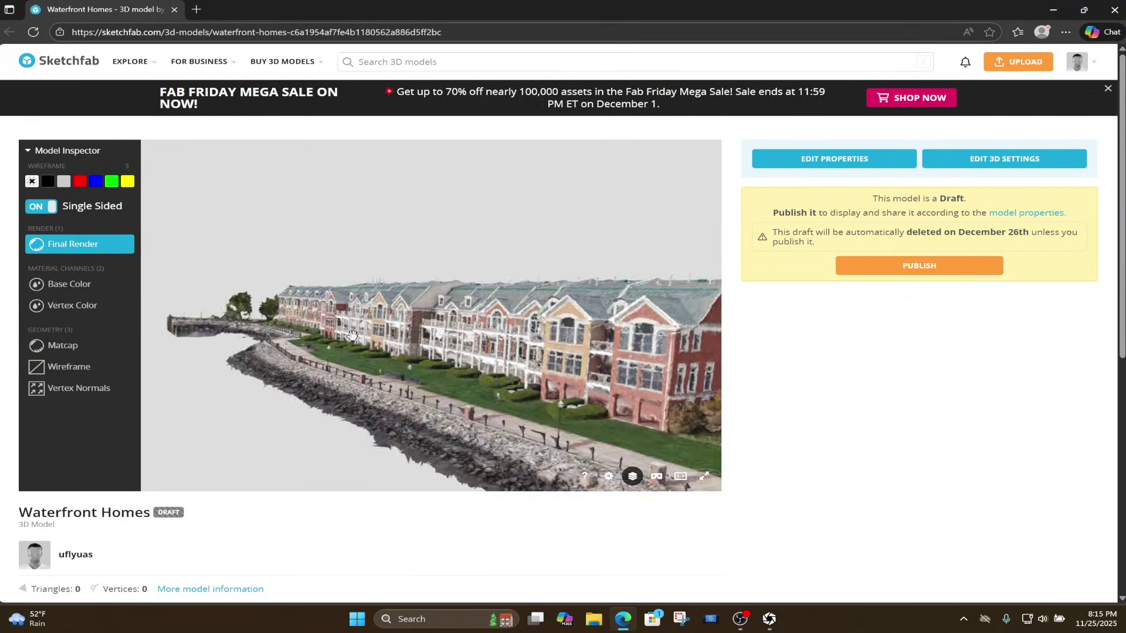
scroll(387, 330, down, 2)
drag(387, 330, 515, 368)
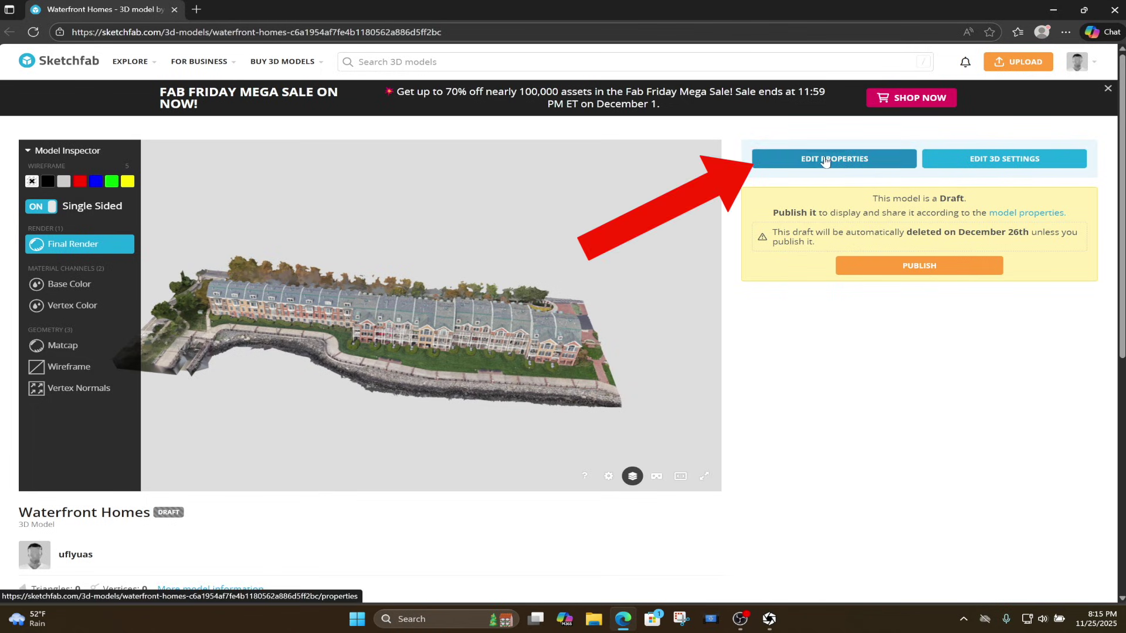
click(826, 161)
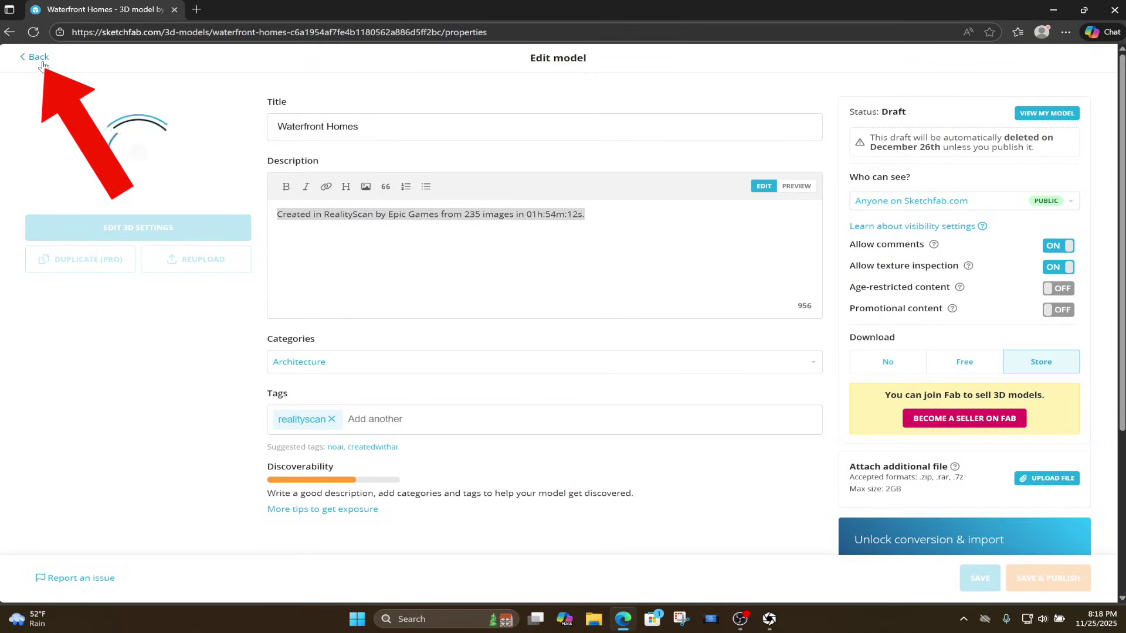
click(35, 56)
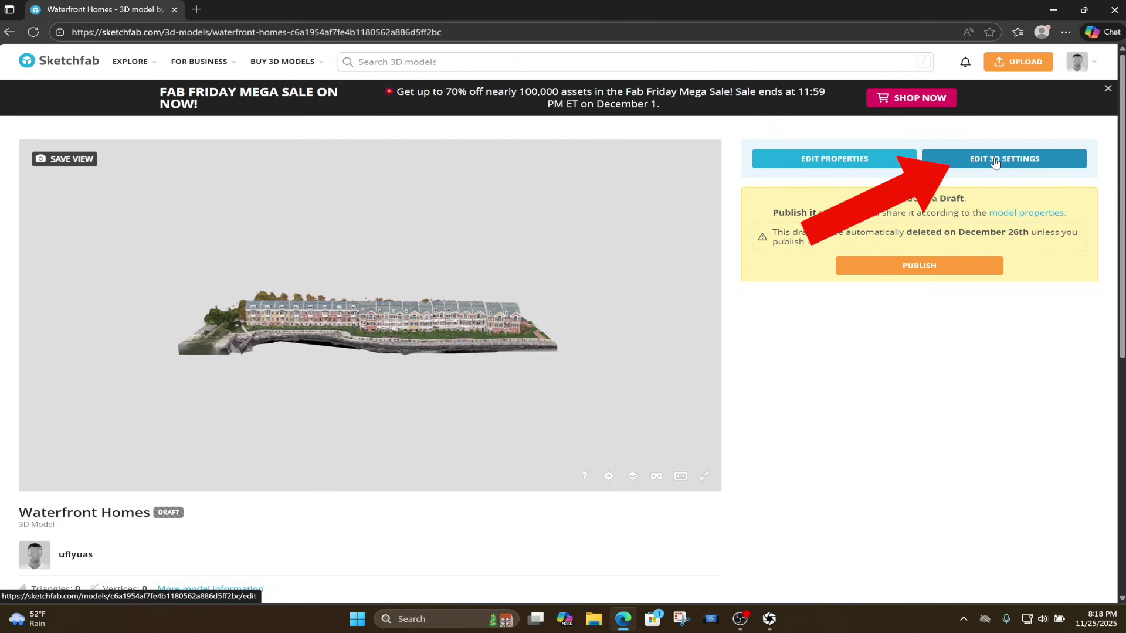
Launch Edit 3D Settings for Waterfront Homes and wait for the editor to load.
click(995, 162)
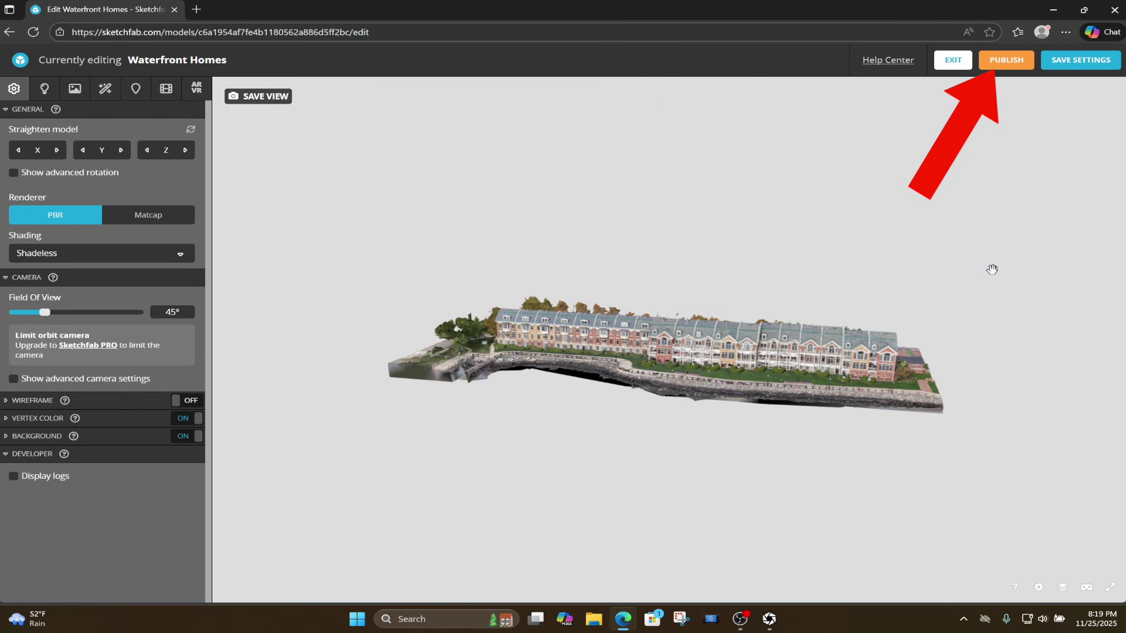
From the model page's properties, publish Waterfront Homes, using one of 10 upload credits.
click(9, 32)
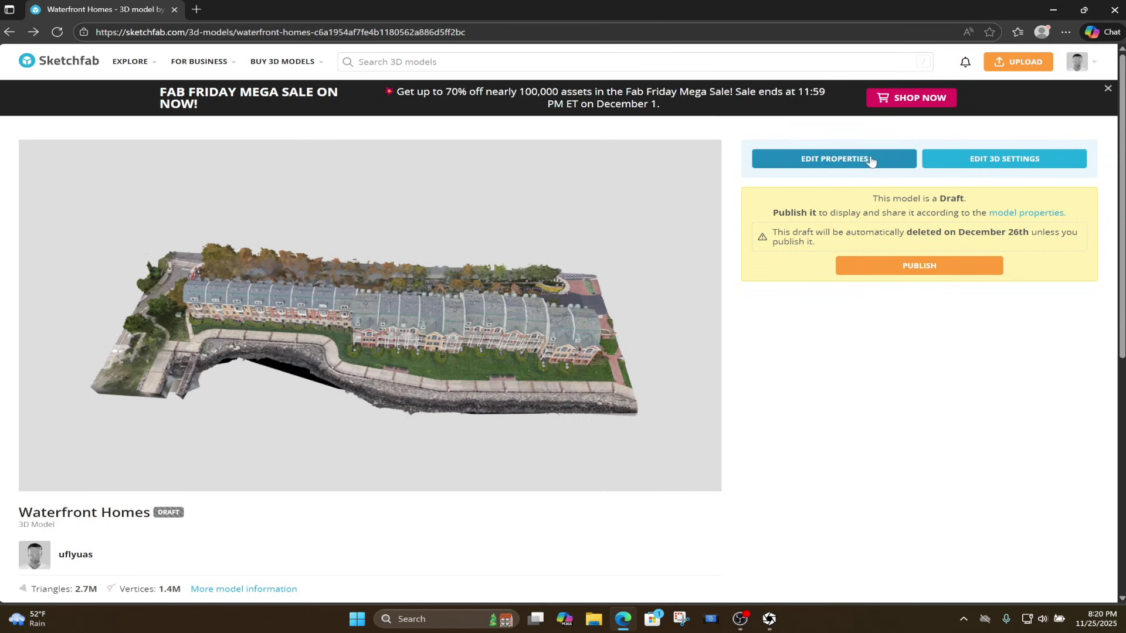
click(822, 163)
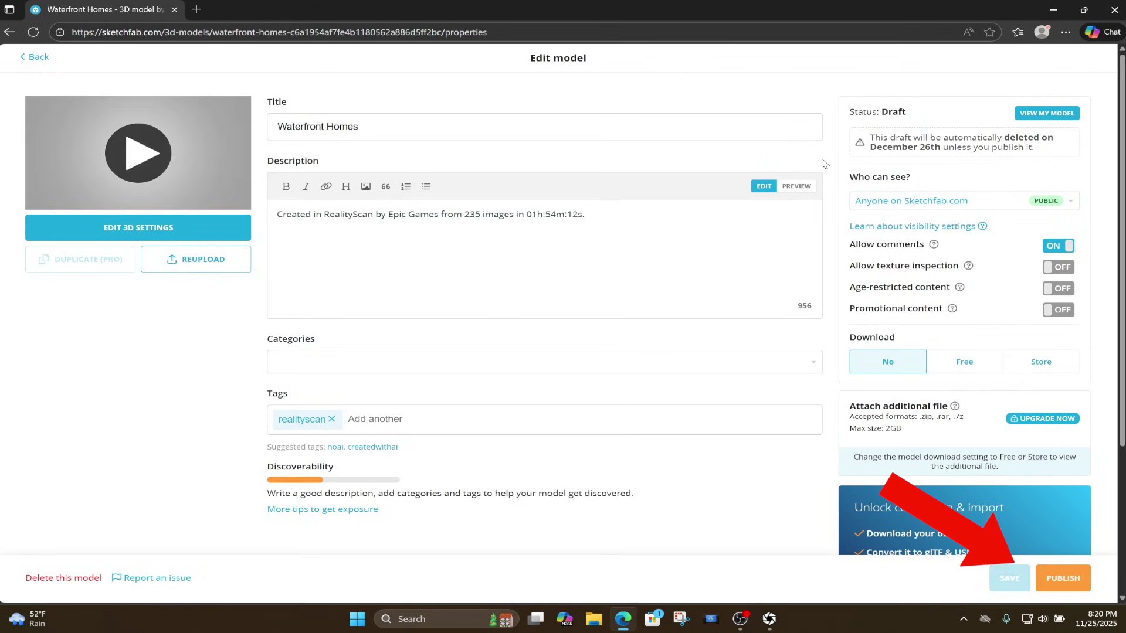
click(1066, 582)
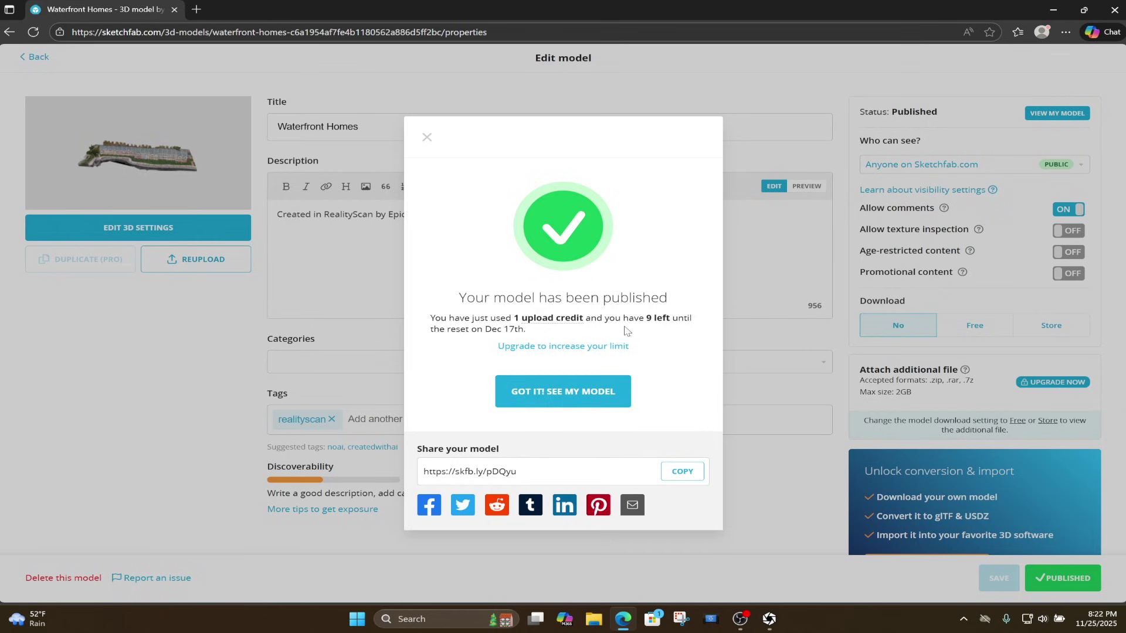
Select the share link, dismiss the confirmation, and highlight the 'Status: Published' line.
drag(517, 471, 433, 467)
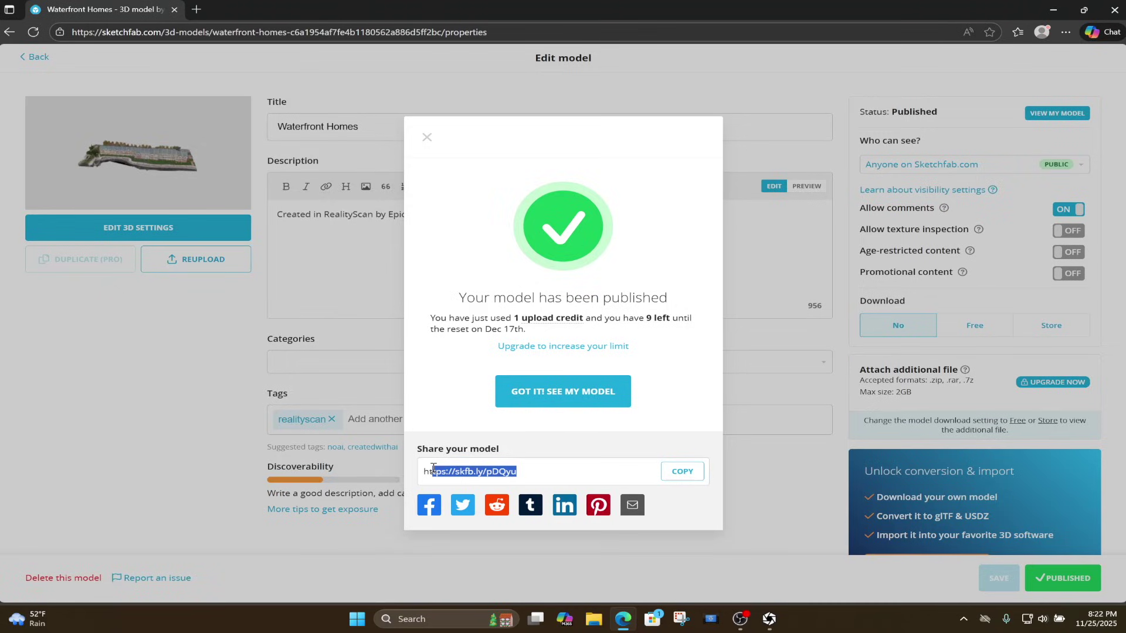
click(852, 114)
drag(856, 111, 938, 119)
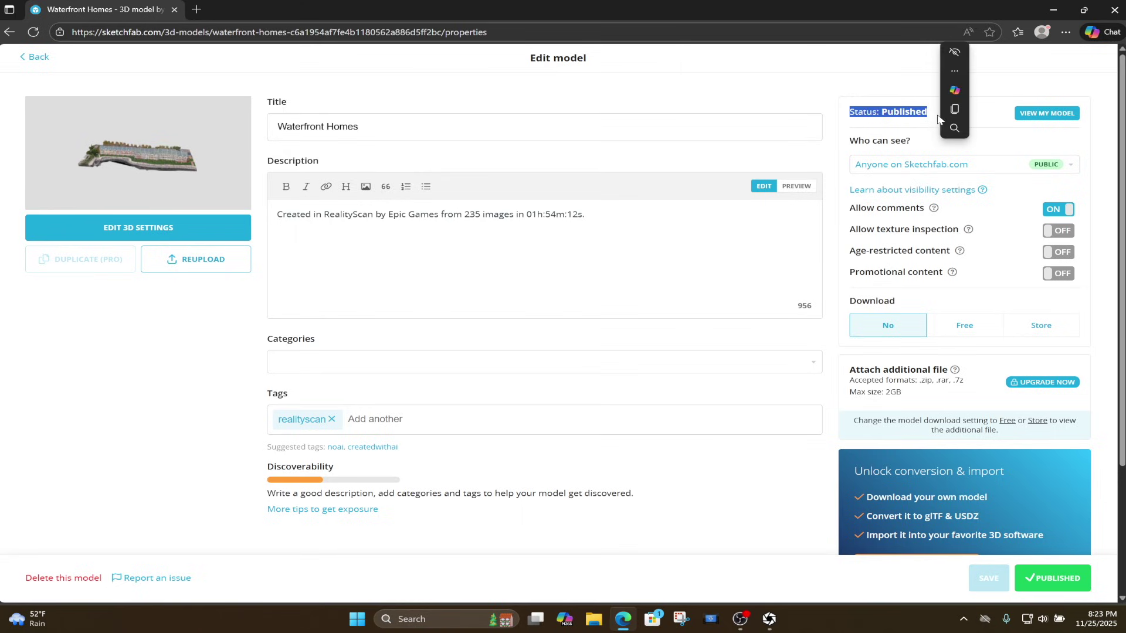
On the public Waterfront Homes page, orbit to a front view and copy the short direct link.
click(1045, 115)
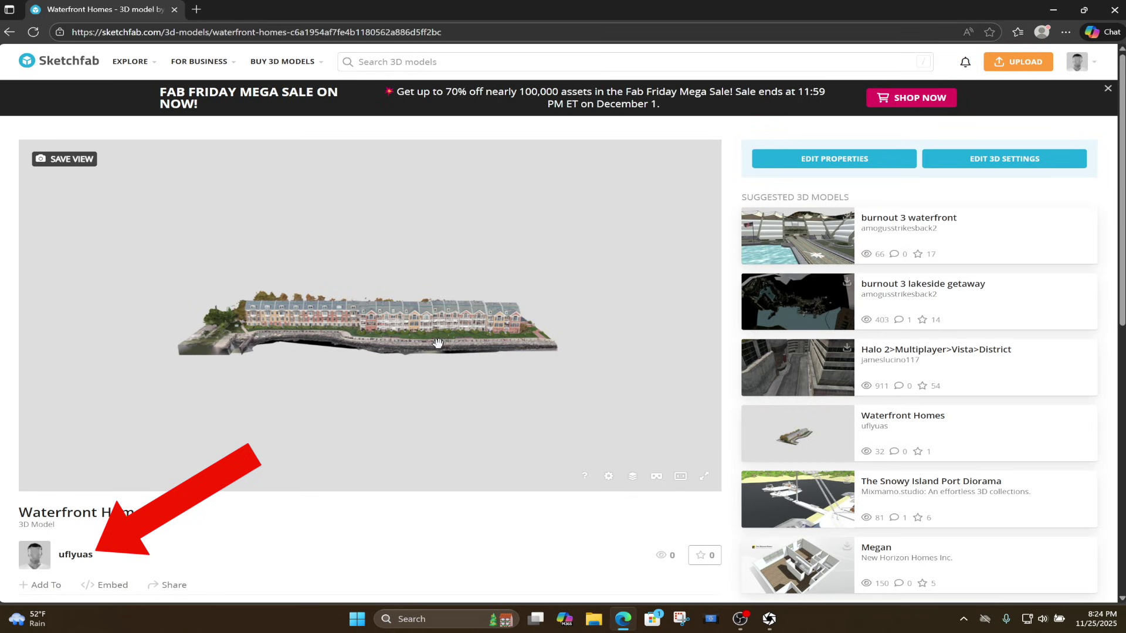
mouse_move(437, 343)
mouse_down()
mouse_move(192, 332)
mouse_move(402, 329)
mouse_move(414, 351)
mouse_move(375, 381)
mouse_up()
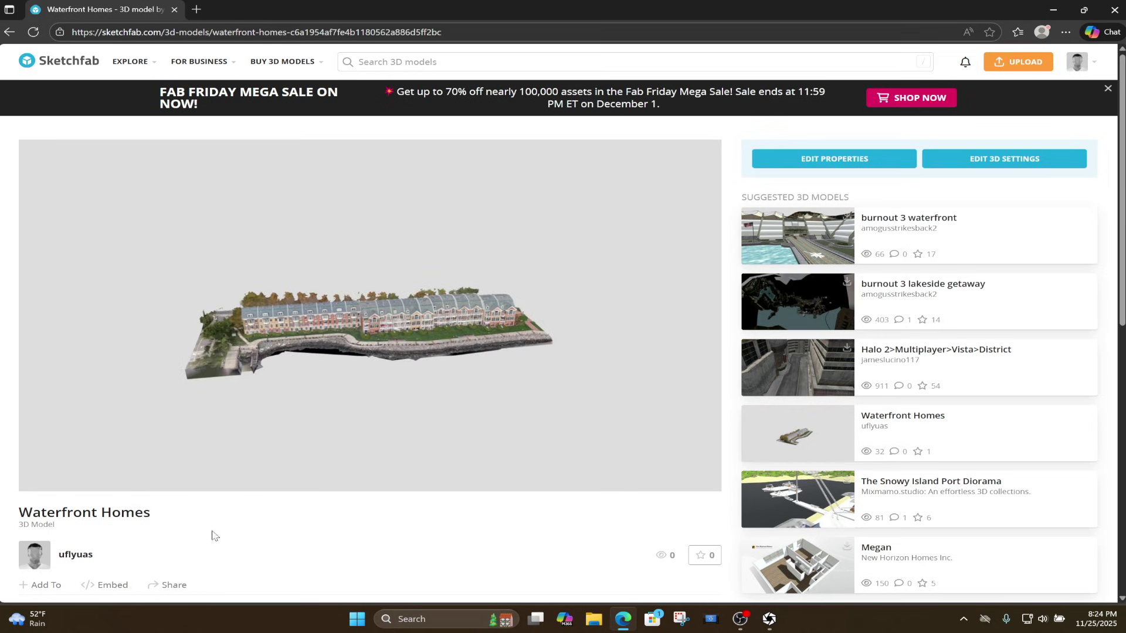
click(171, 586)
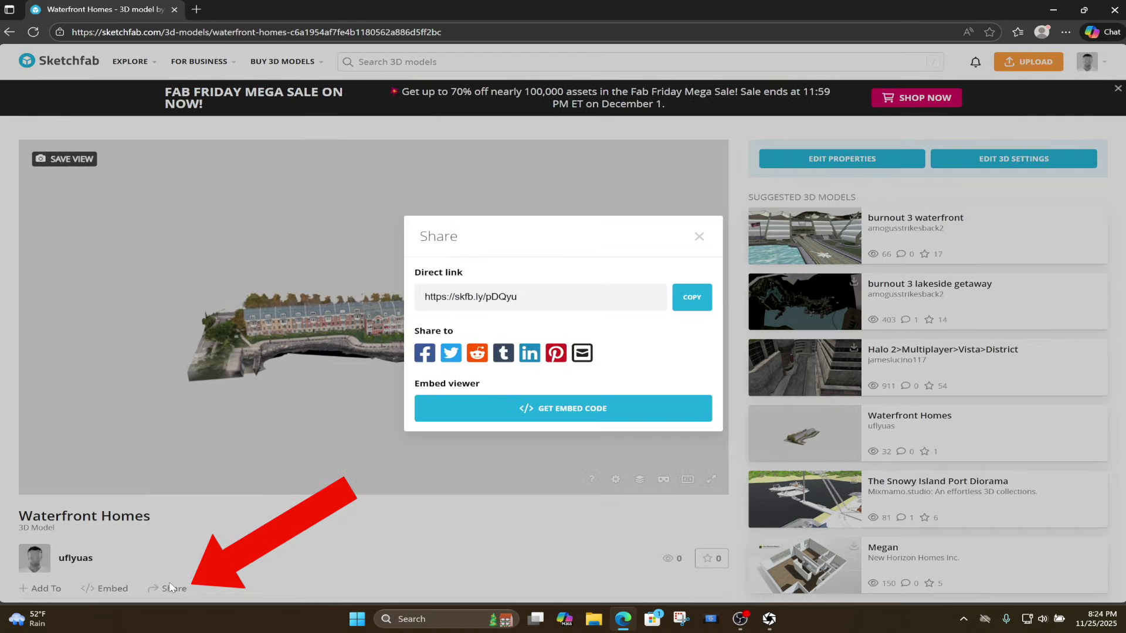
click(689, 301)
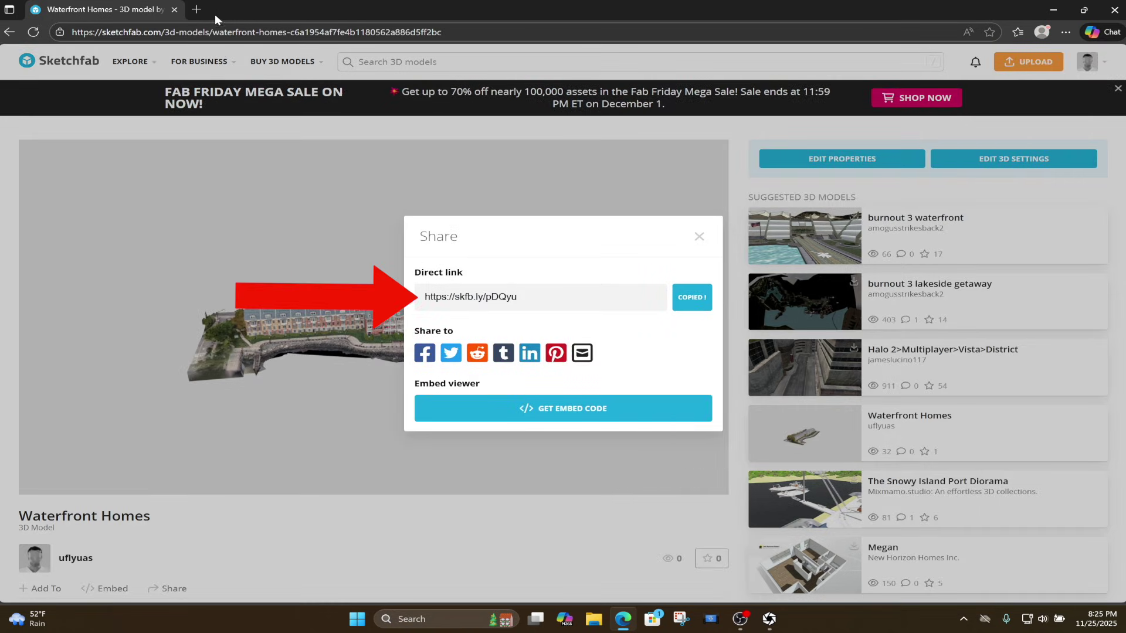
Paste the short link into a new tab and orbit the loaded model's front.
click(197, 10)
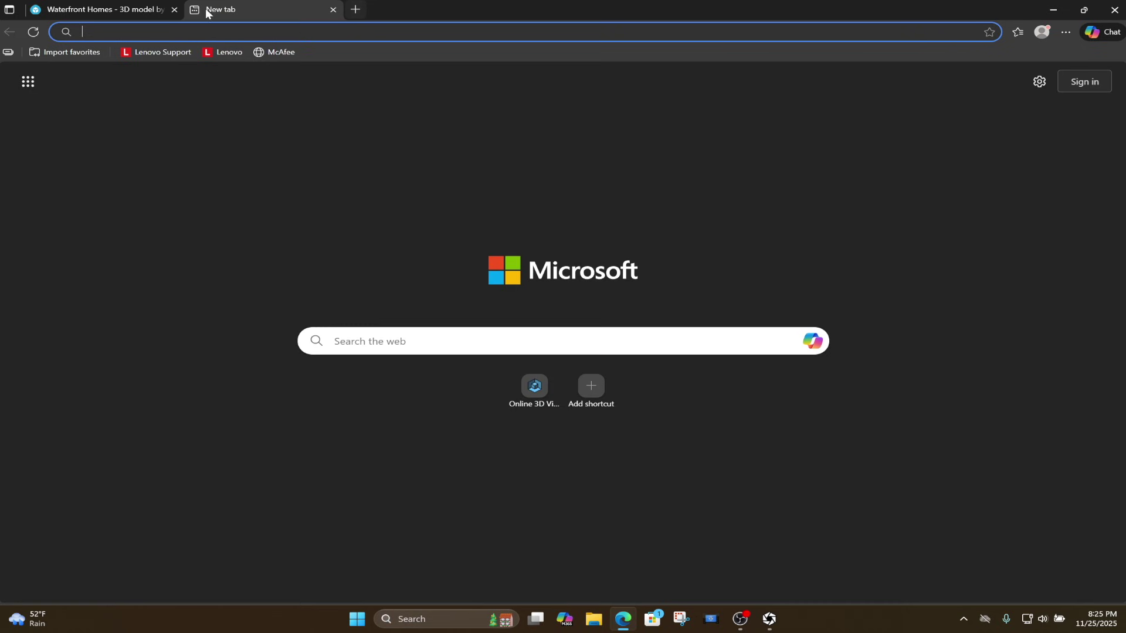
right_click(308, 31)
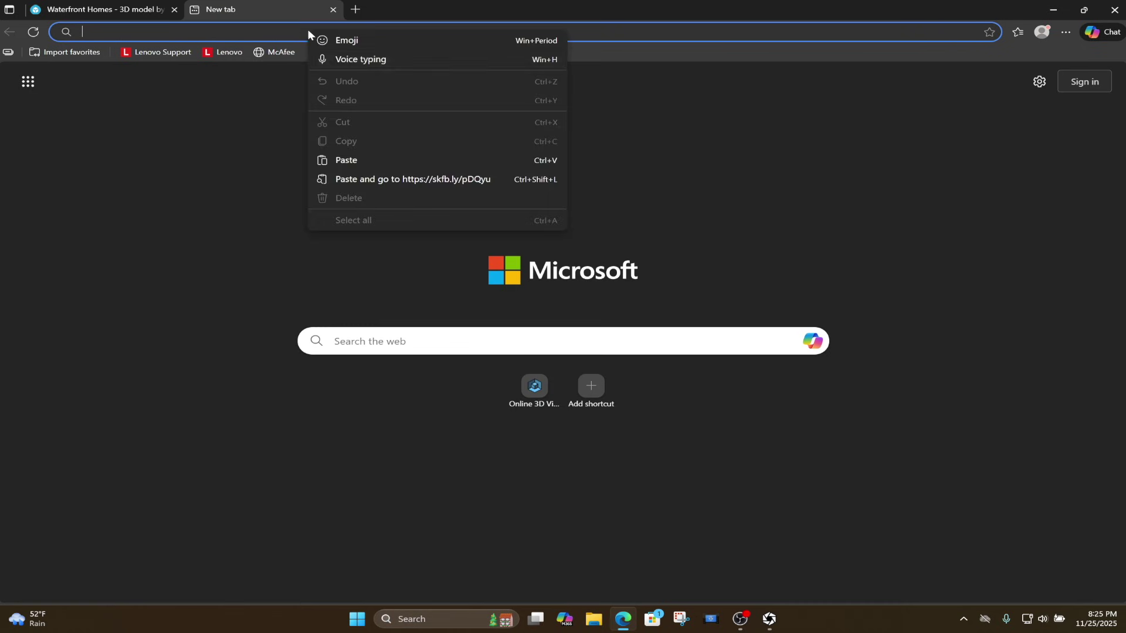
click(413, 180)
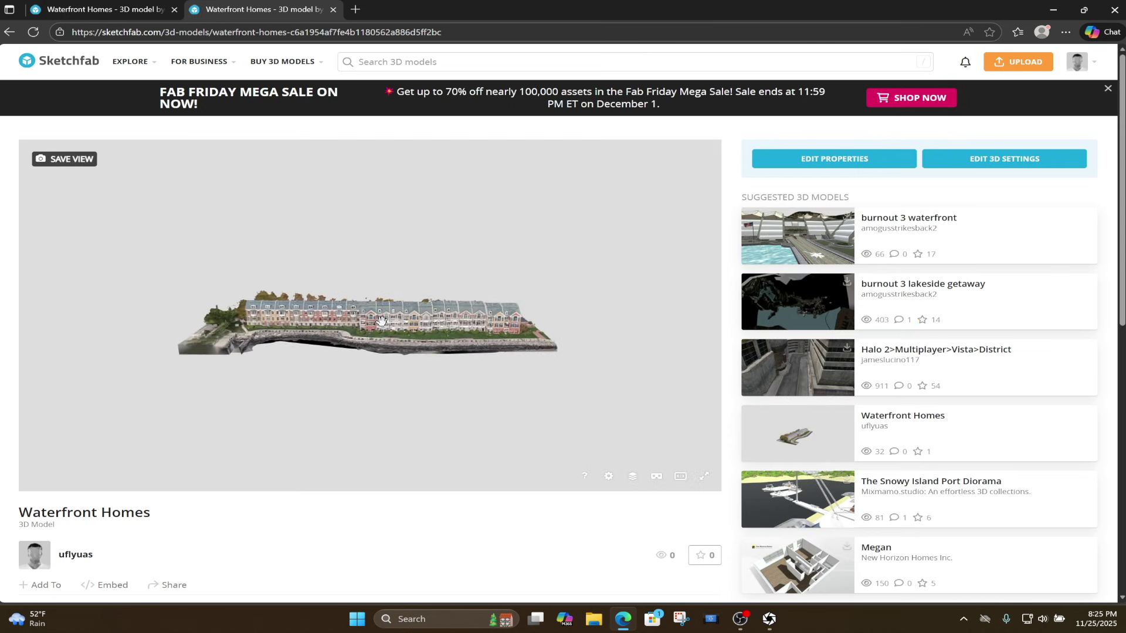
mouse_move(382, 321)
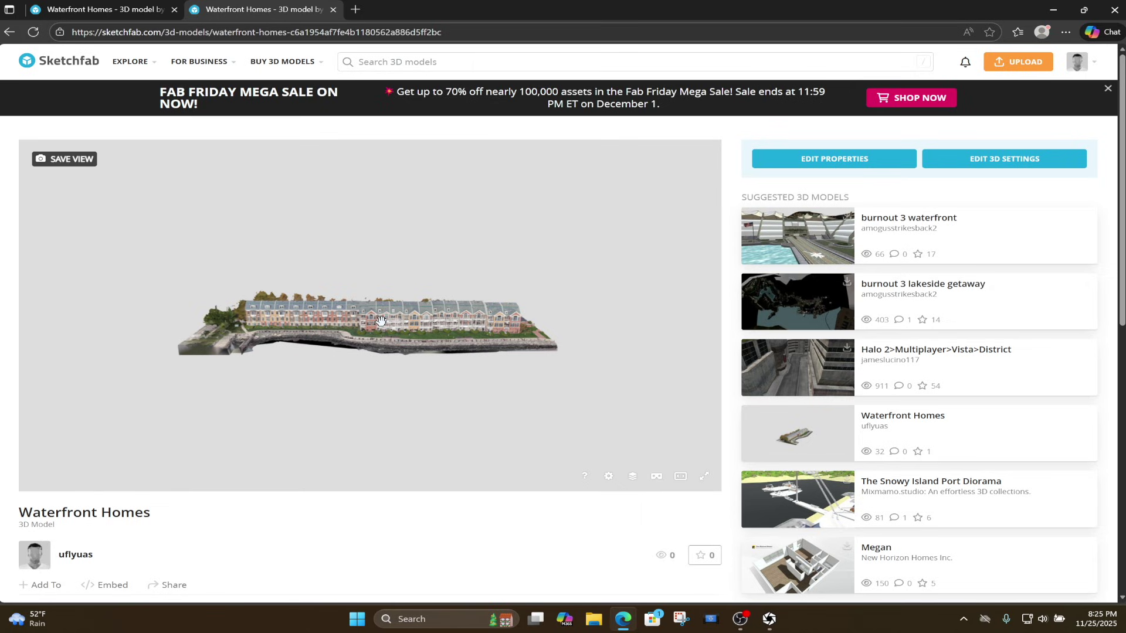
drag(382, 321, 164, 309)
Load 3dviewer.net and highlight its drag-and-drop models heading.
drag(407, 325, 234, 339)
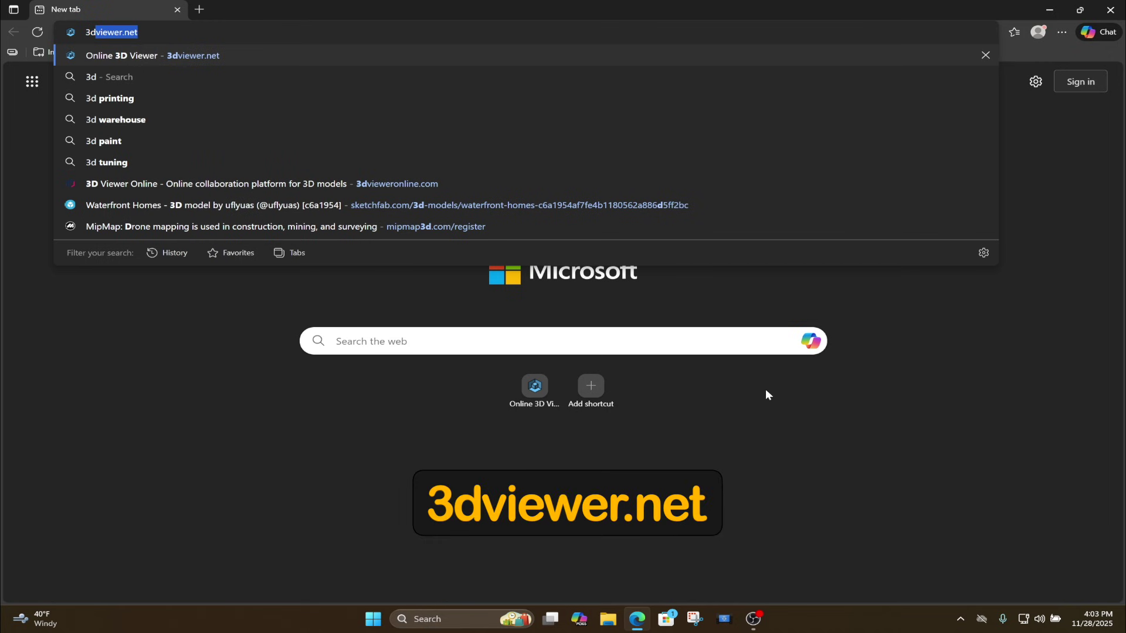
text(viewer.net)
key(Return)
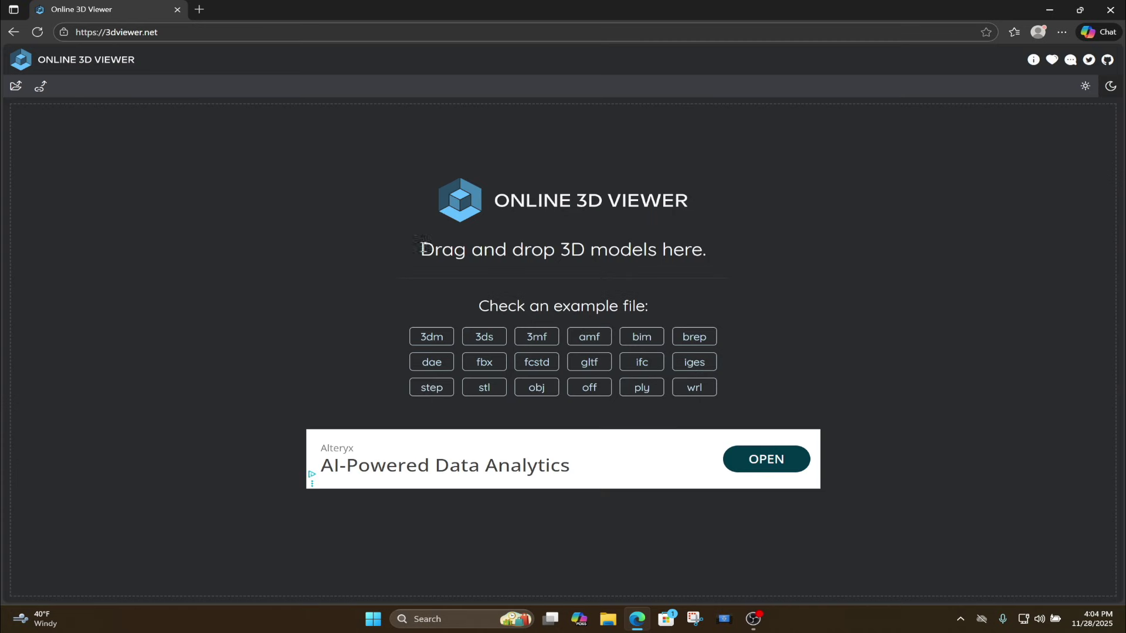
drag(422, 249, 716, 256)
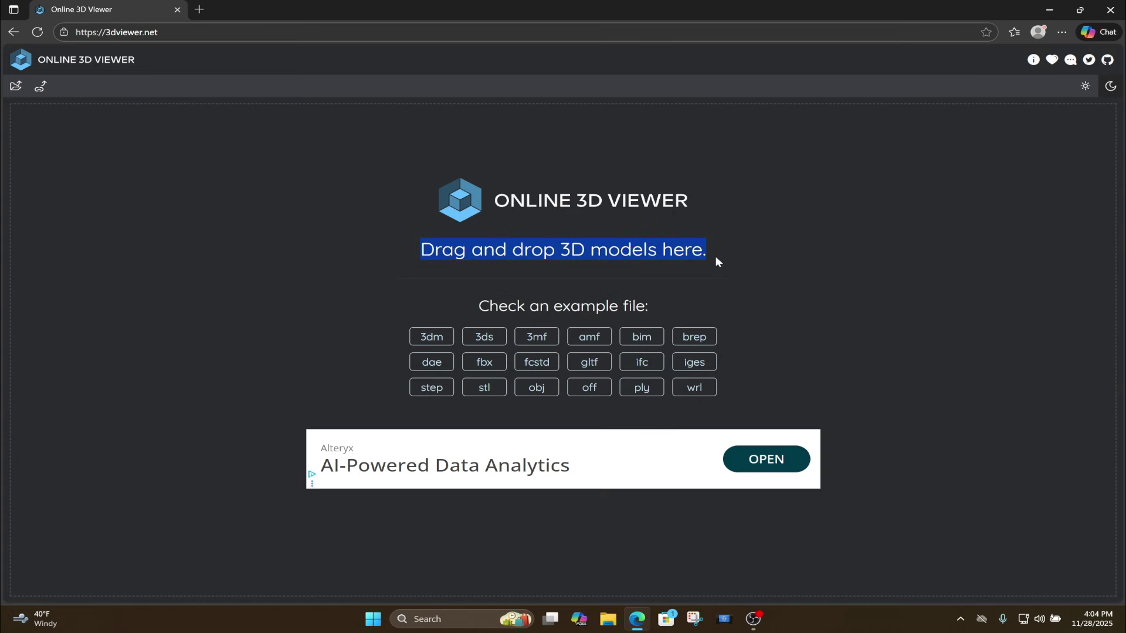
Go to f3d.app in a new tab and open its Download page.
click(200, 9)
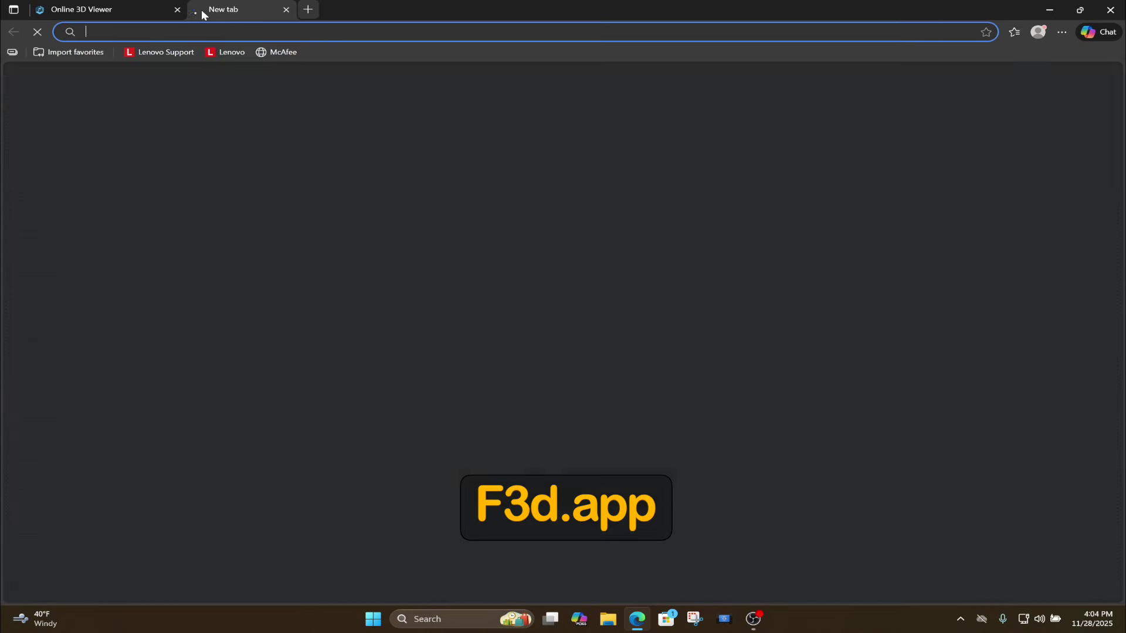
text(f3d)
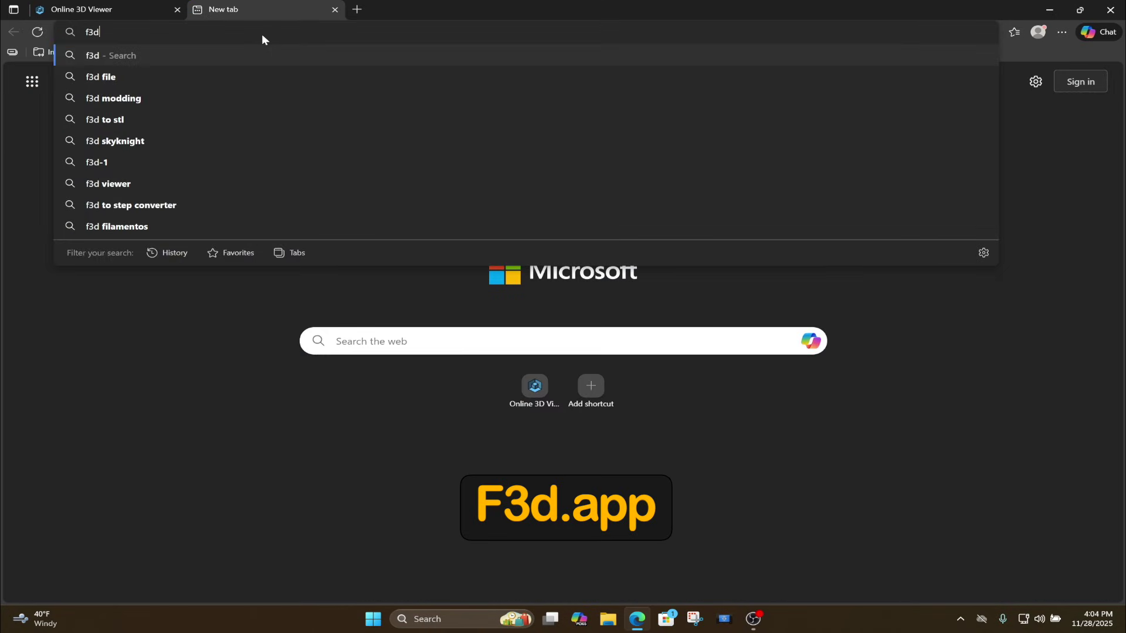
text(.app)
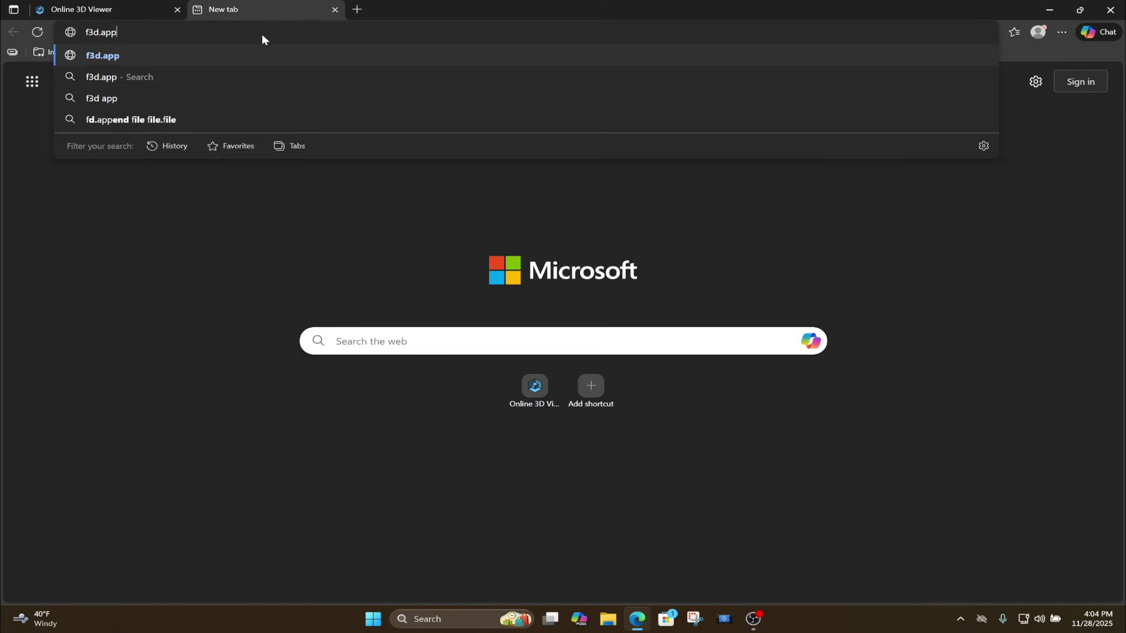
key(Return)
click(449, 514)
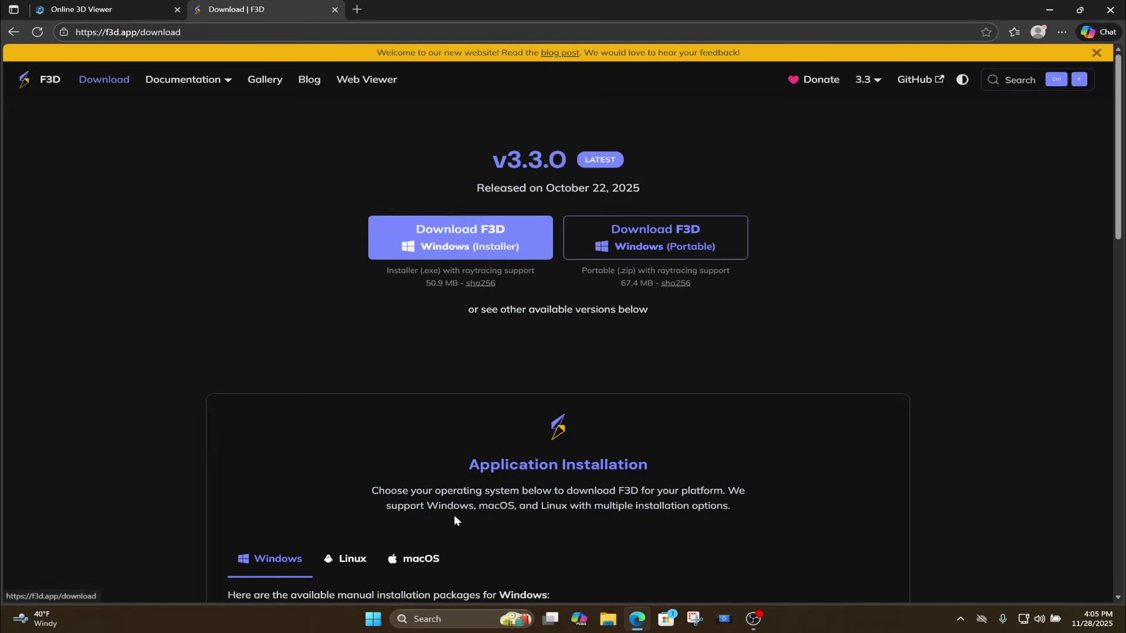
Browse the v3.3.0 Linux packages, then the four macOS installer packages.
scroll(1018, 455, down, 4)
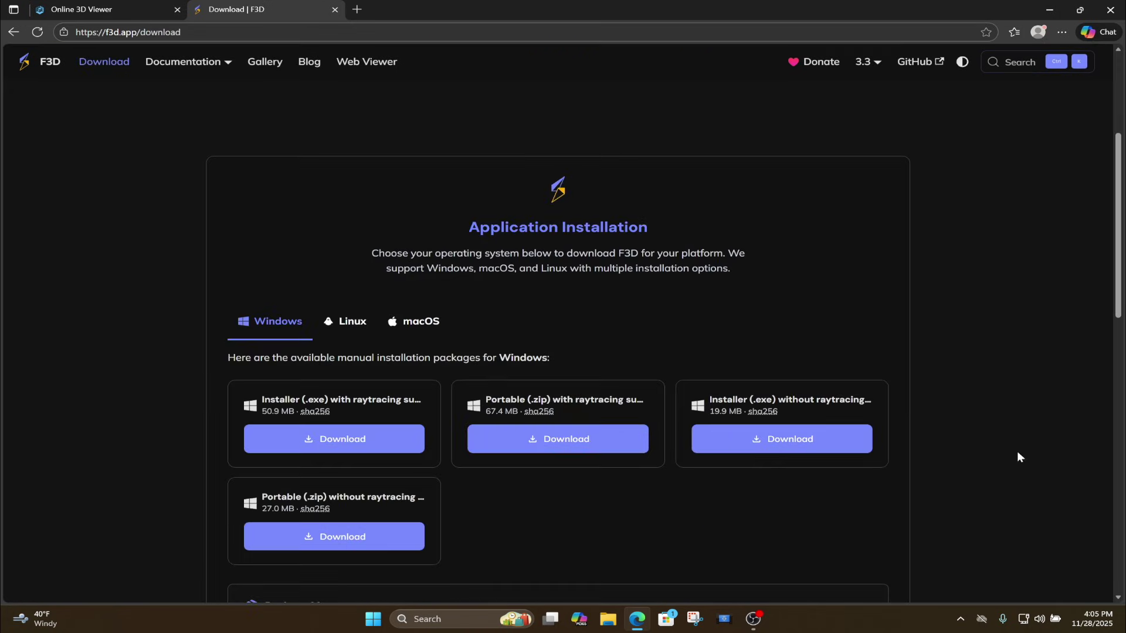
click(346, 327)
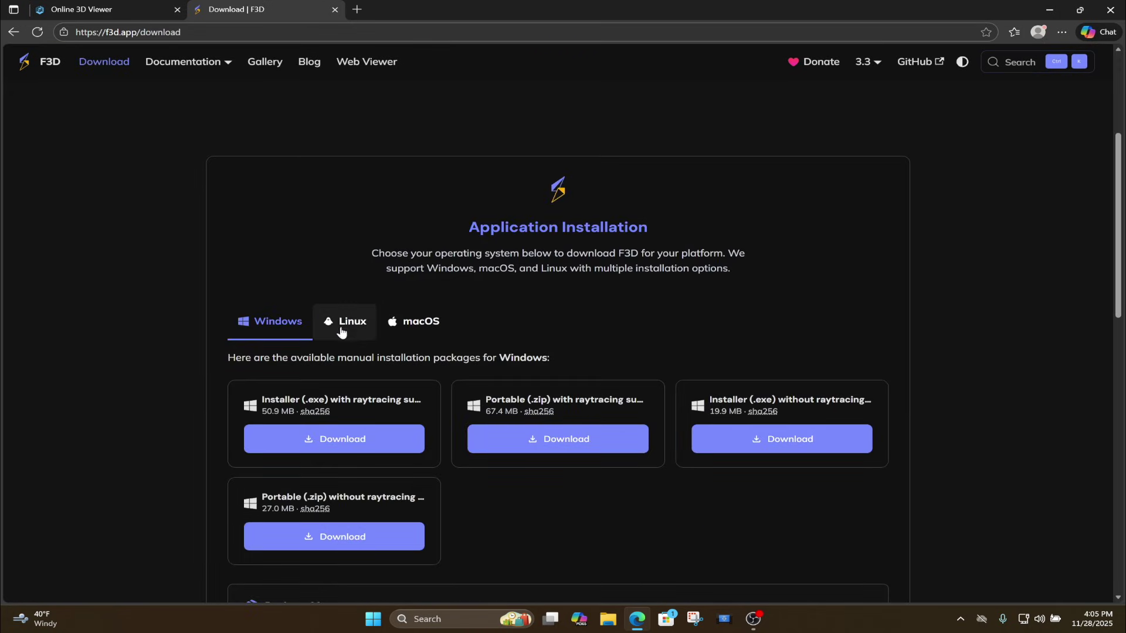
click(417, 322)
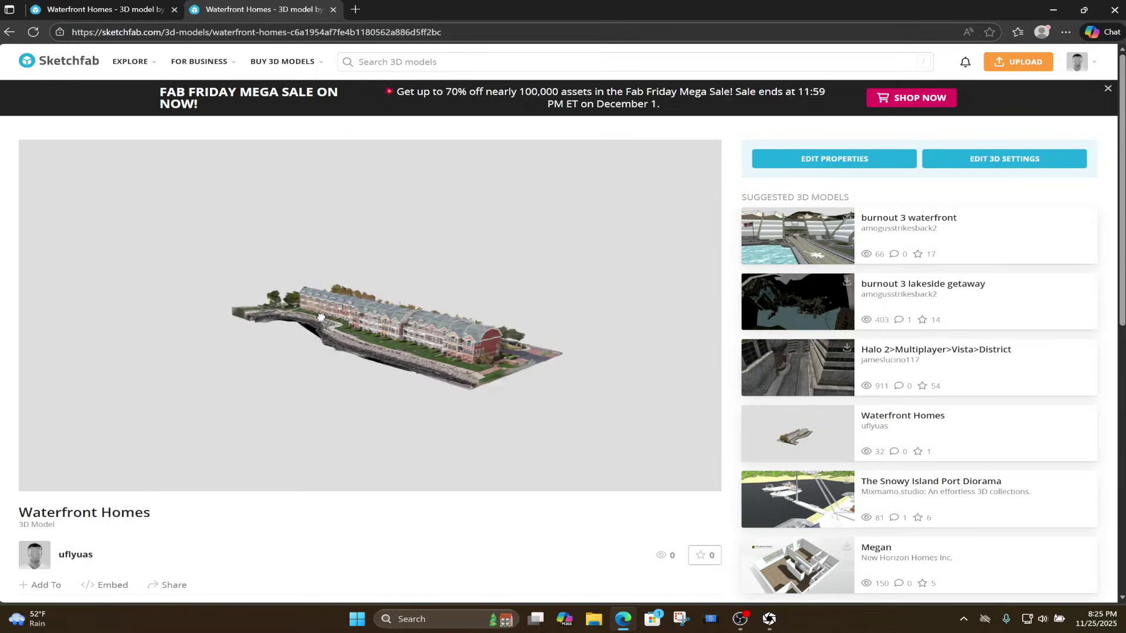
mouse_move(321, 317)
mouse_down()
mouse_move(176, 308)
mouse_move(334, 319)
mouse_up()
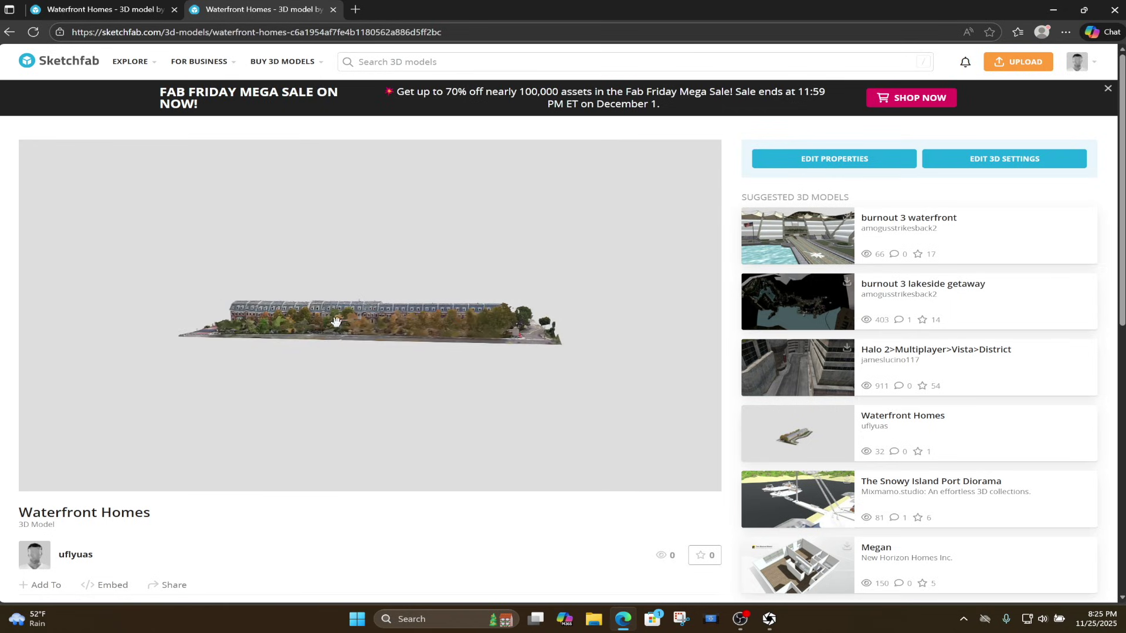
mouse_move(435, 329)
mouse_down()
mouse_move(274, 336)
mouse_move(345, 337)
mouse_move(337, 420)
mouse_move(322, 357)
mouse_move(279, 345)
mouse_move(469, 363)
mouse_up()
Return to the RealityScan DJI Mini 5 Pro Tutorial project with the textured waterfront model.
click(768, 620)
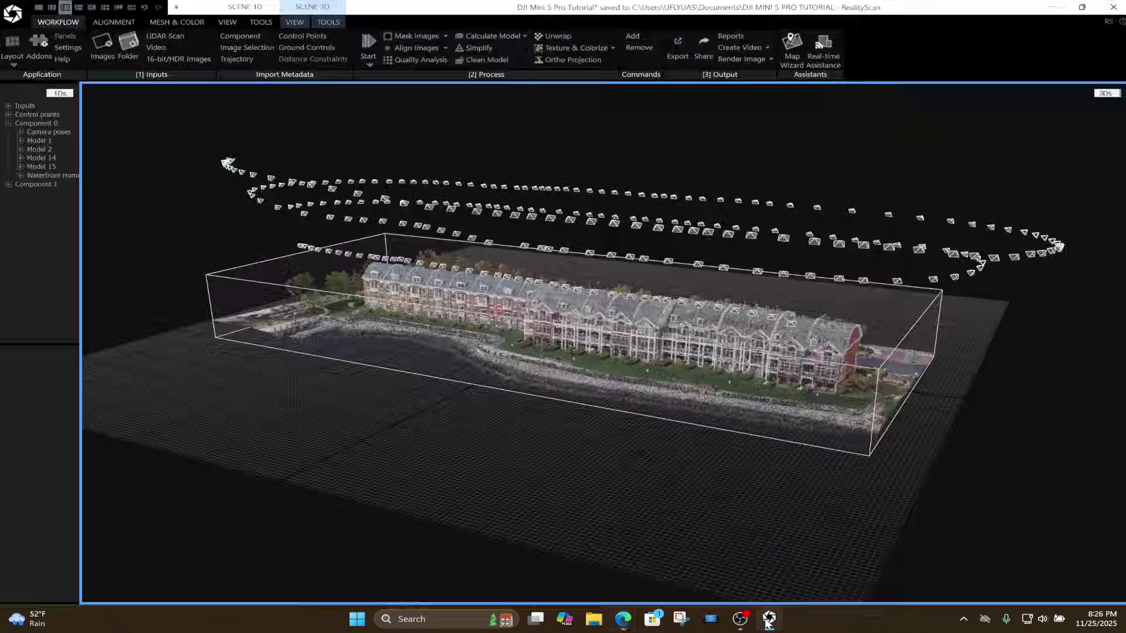